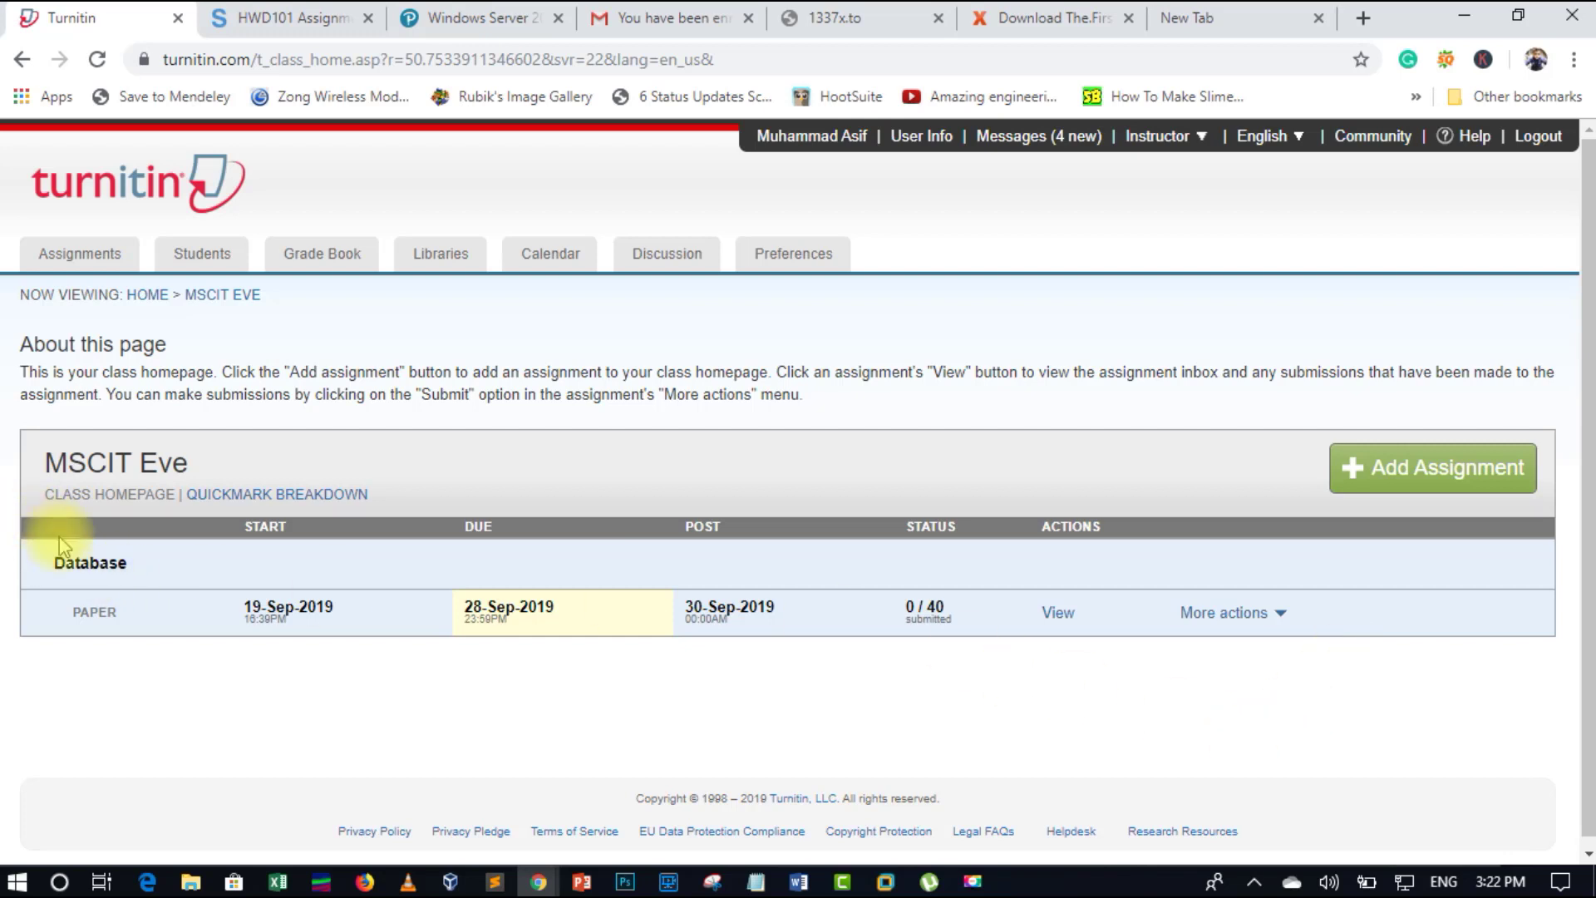
Look through the students enrolled in the MSCIT Eve class and return to its assignments.
click(201, 261)
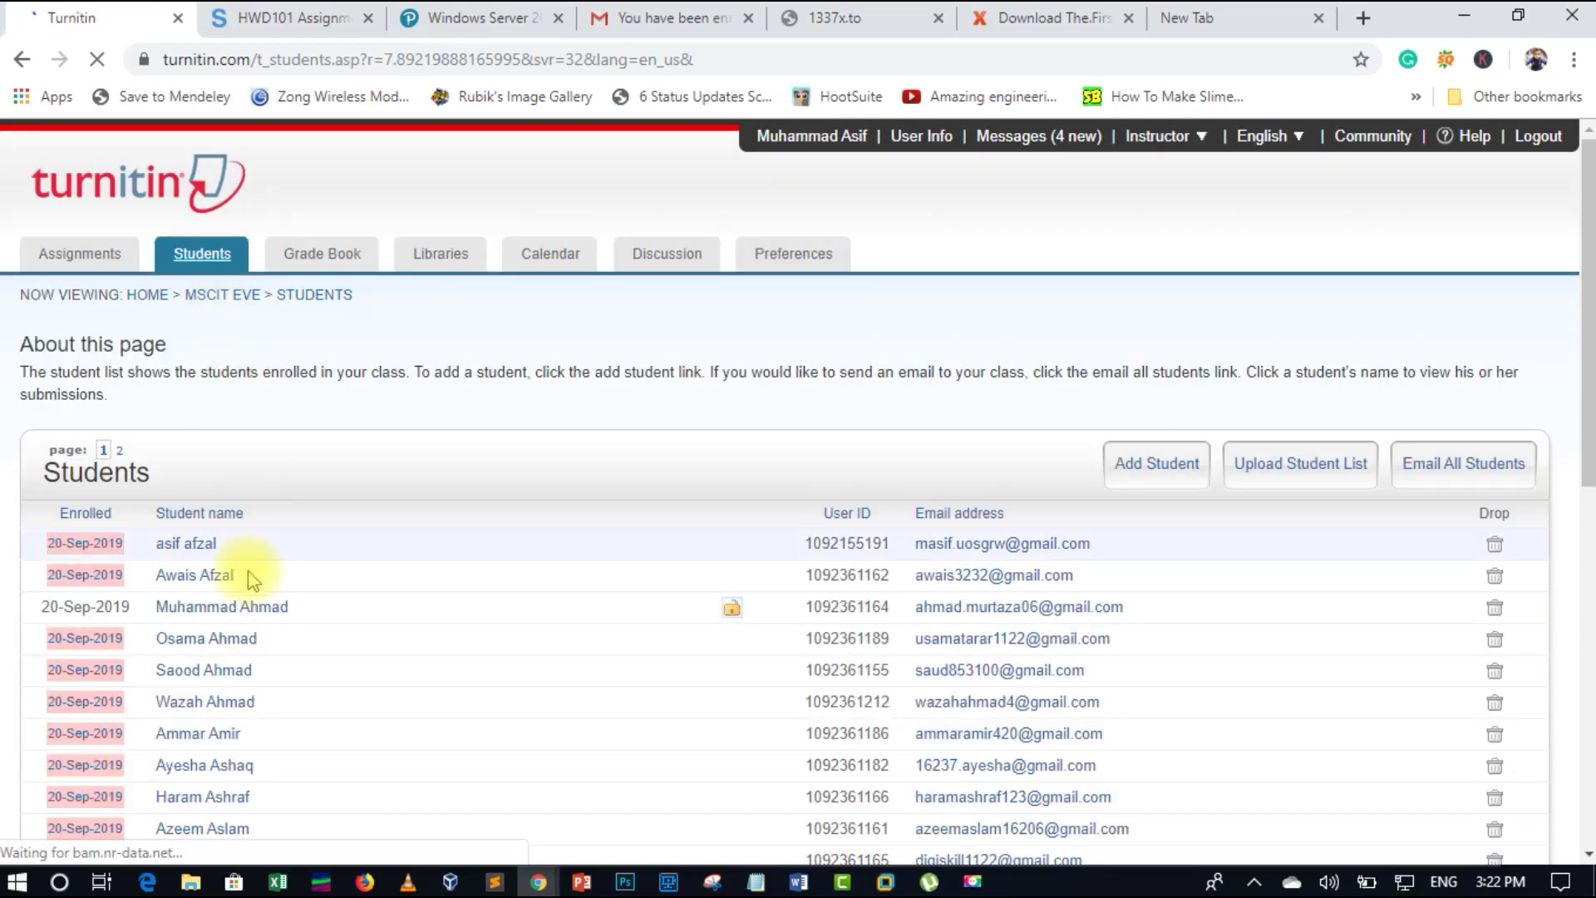
scroll(250, 606, down, 8)
scroll(246, 621, up, 8)
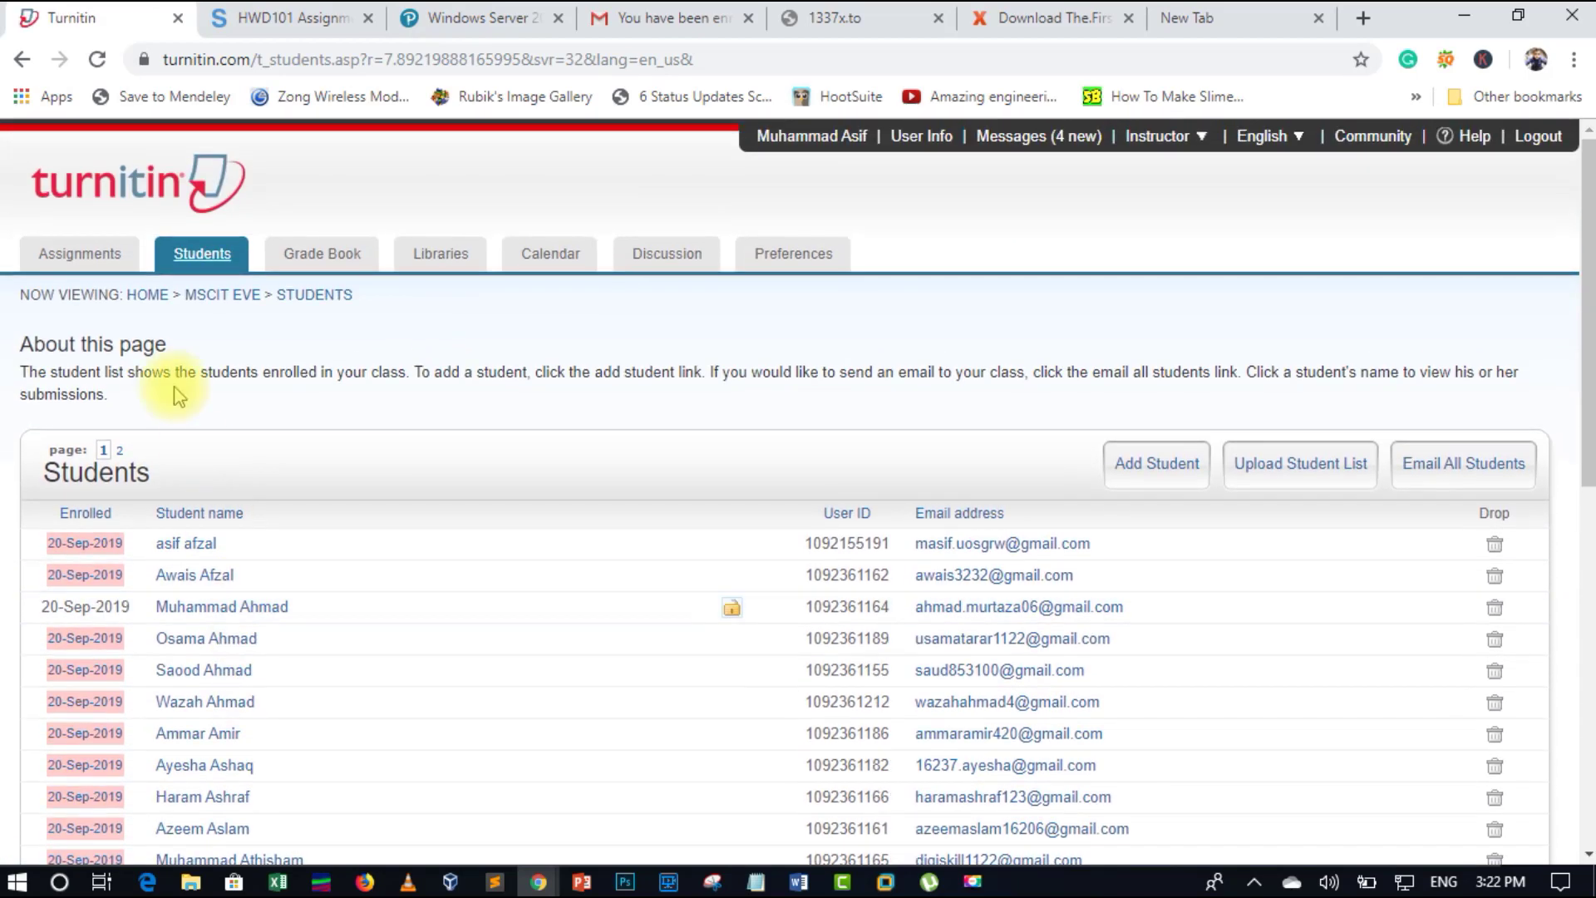
click(83, 253)
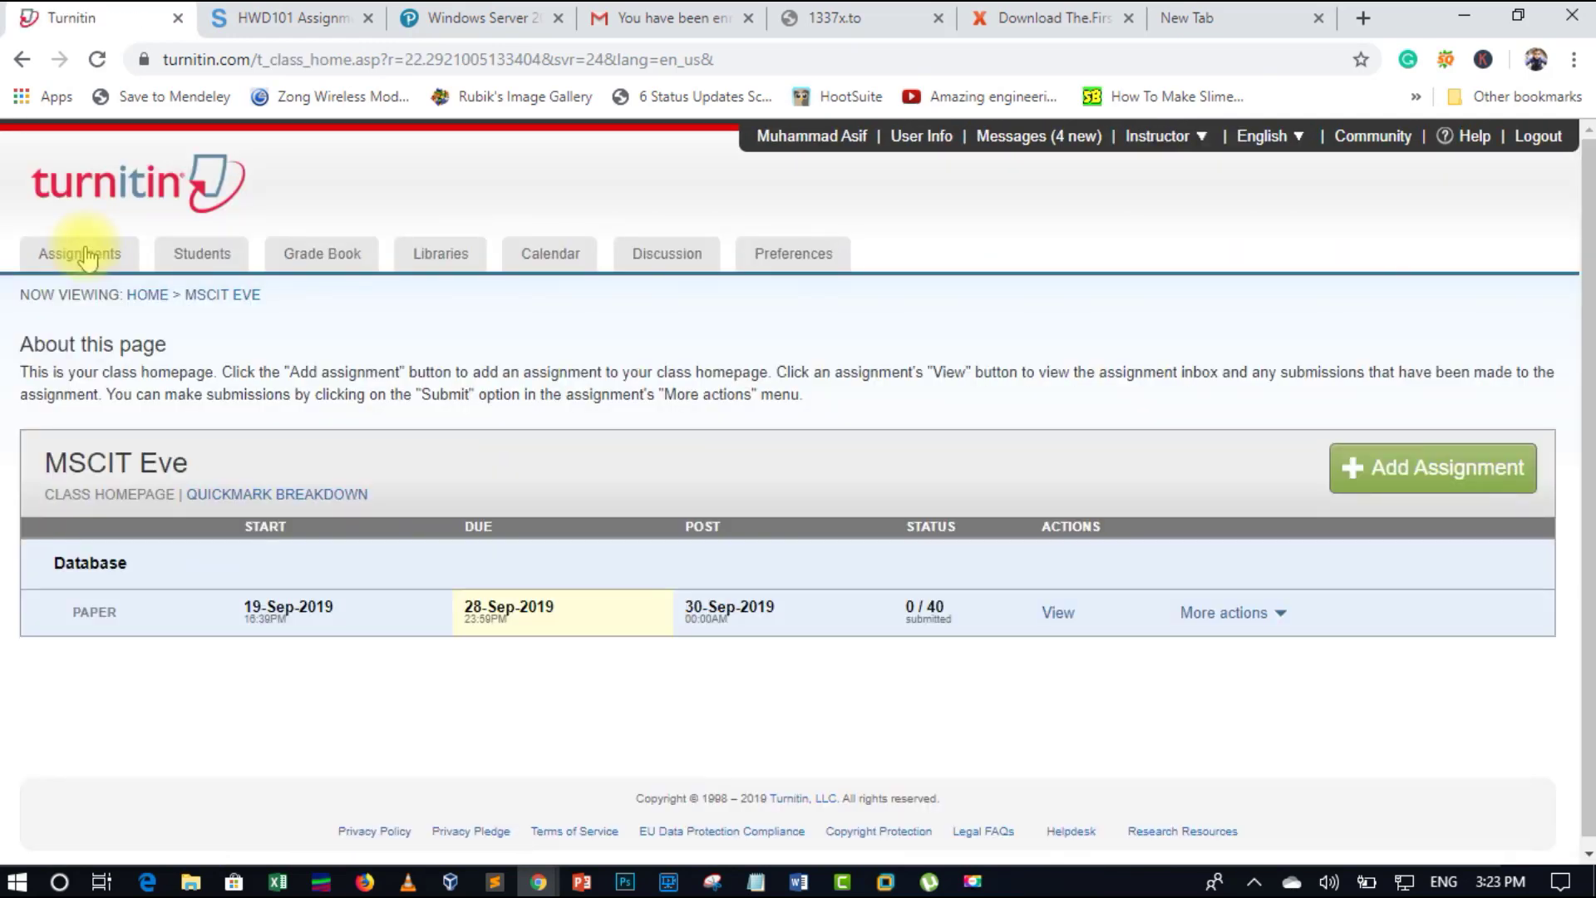
Switch to Gmail in Edge, open the "Set up your Turnitin account" email and follow its account setup link.
click(157, 885)
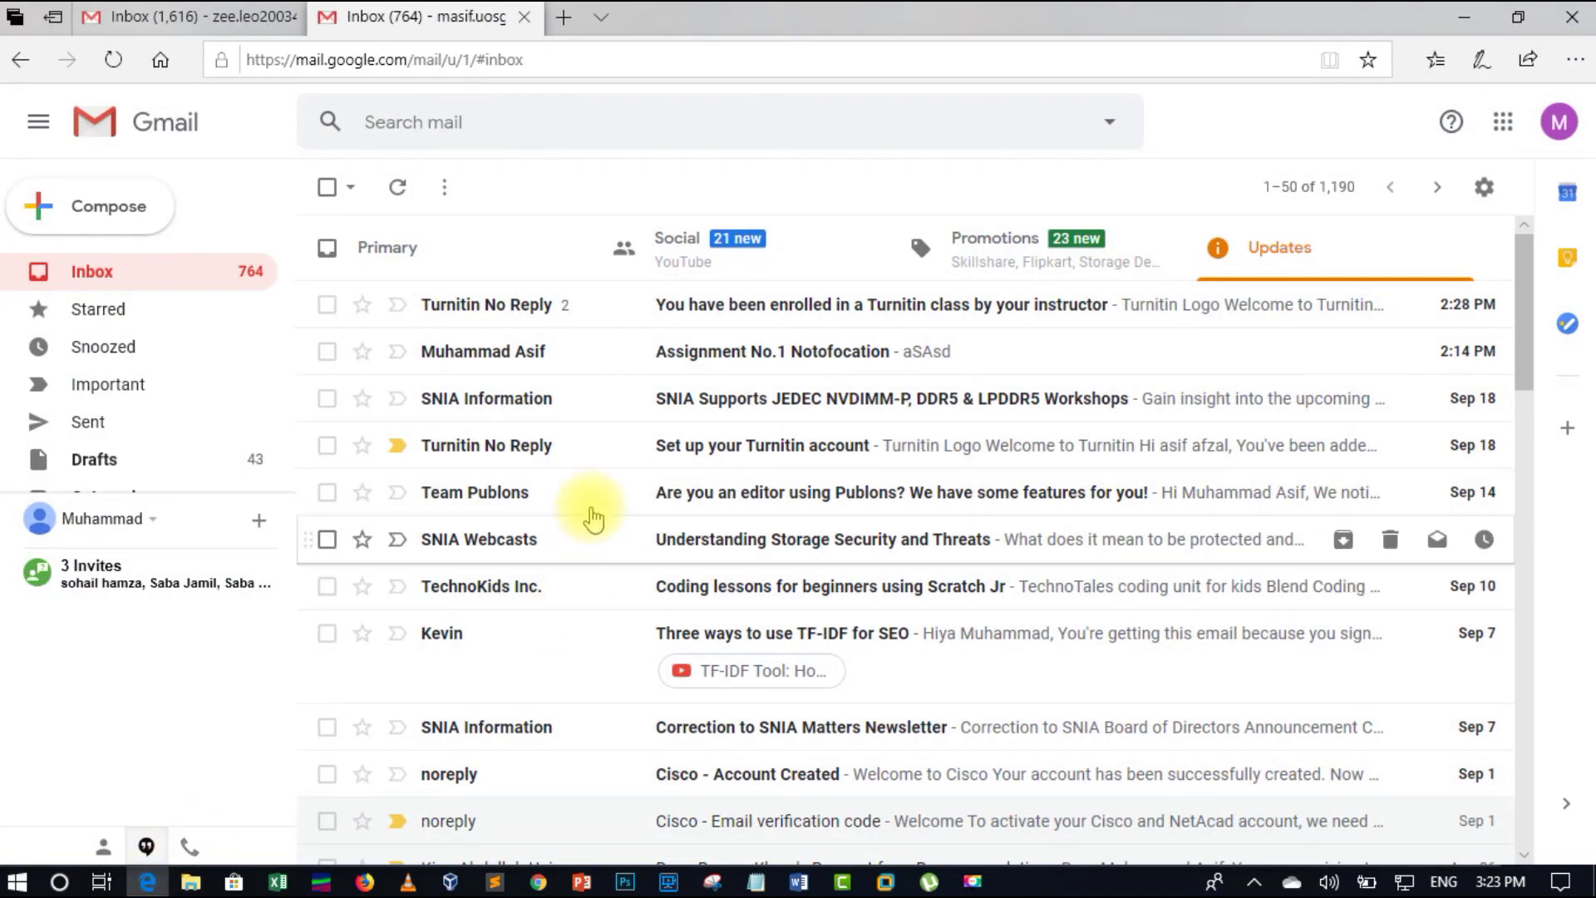
click(735, 444)
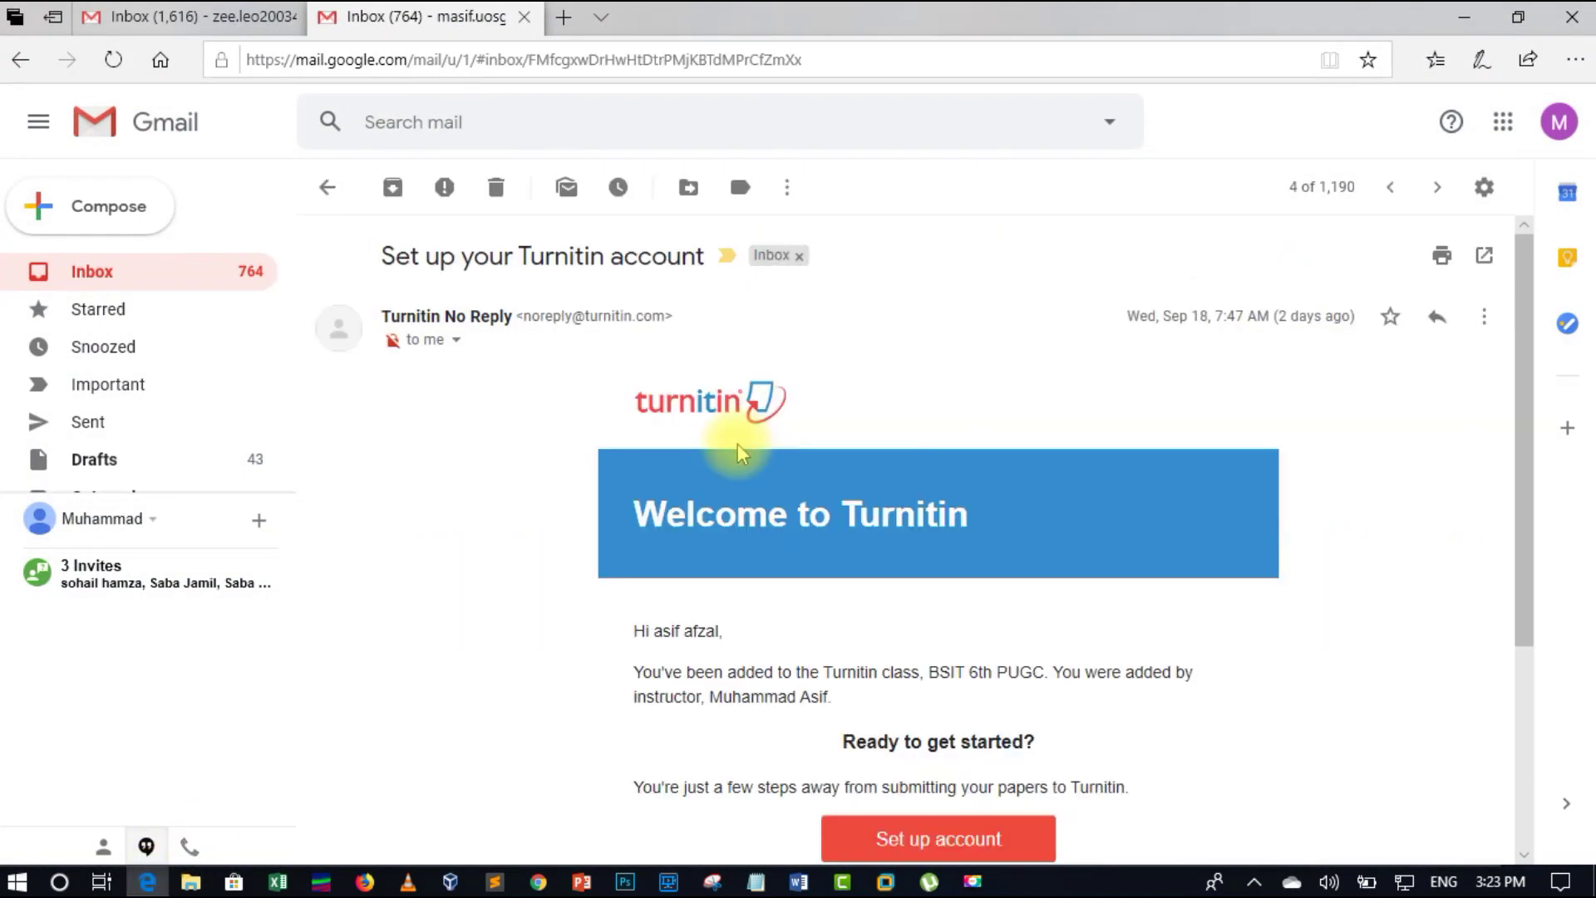
scroll(813, 637, down, 1)
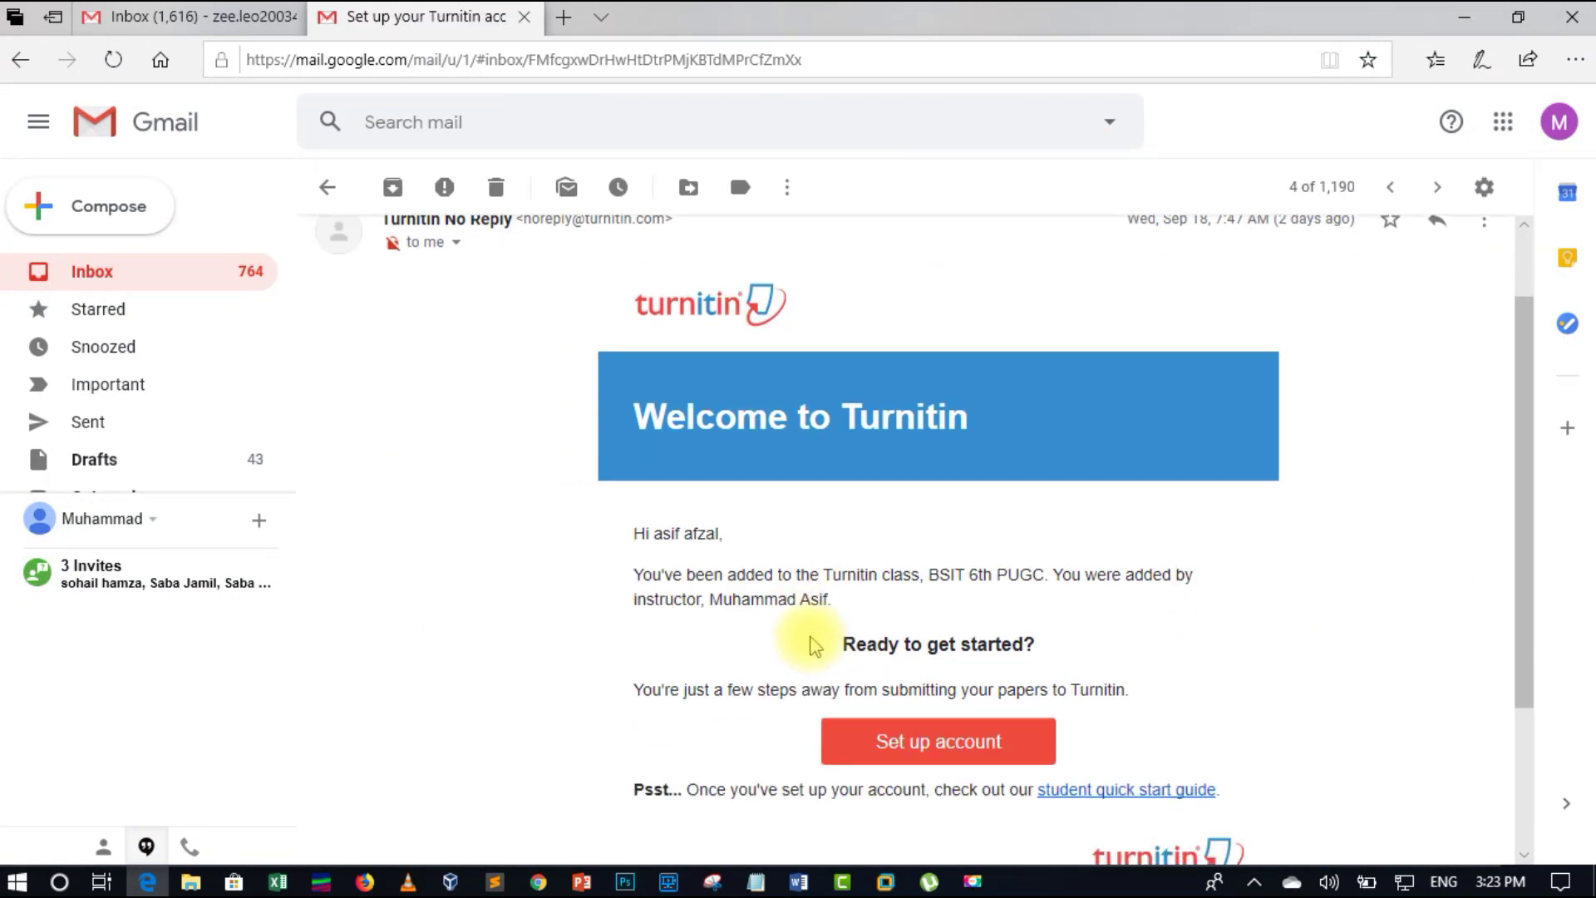
scroll(813, 647, down, 1)
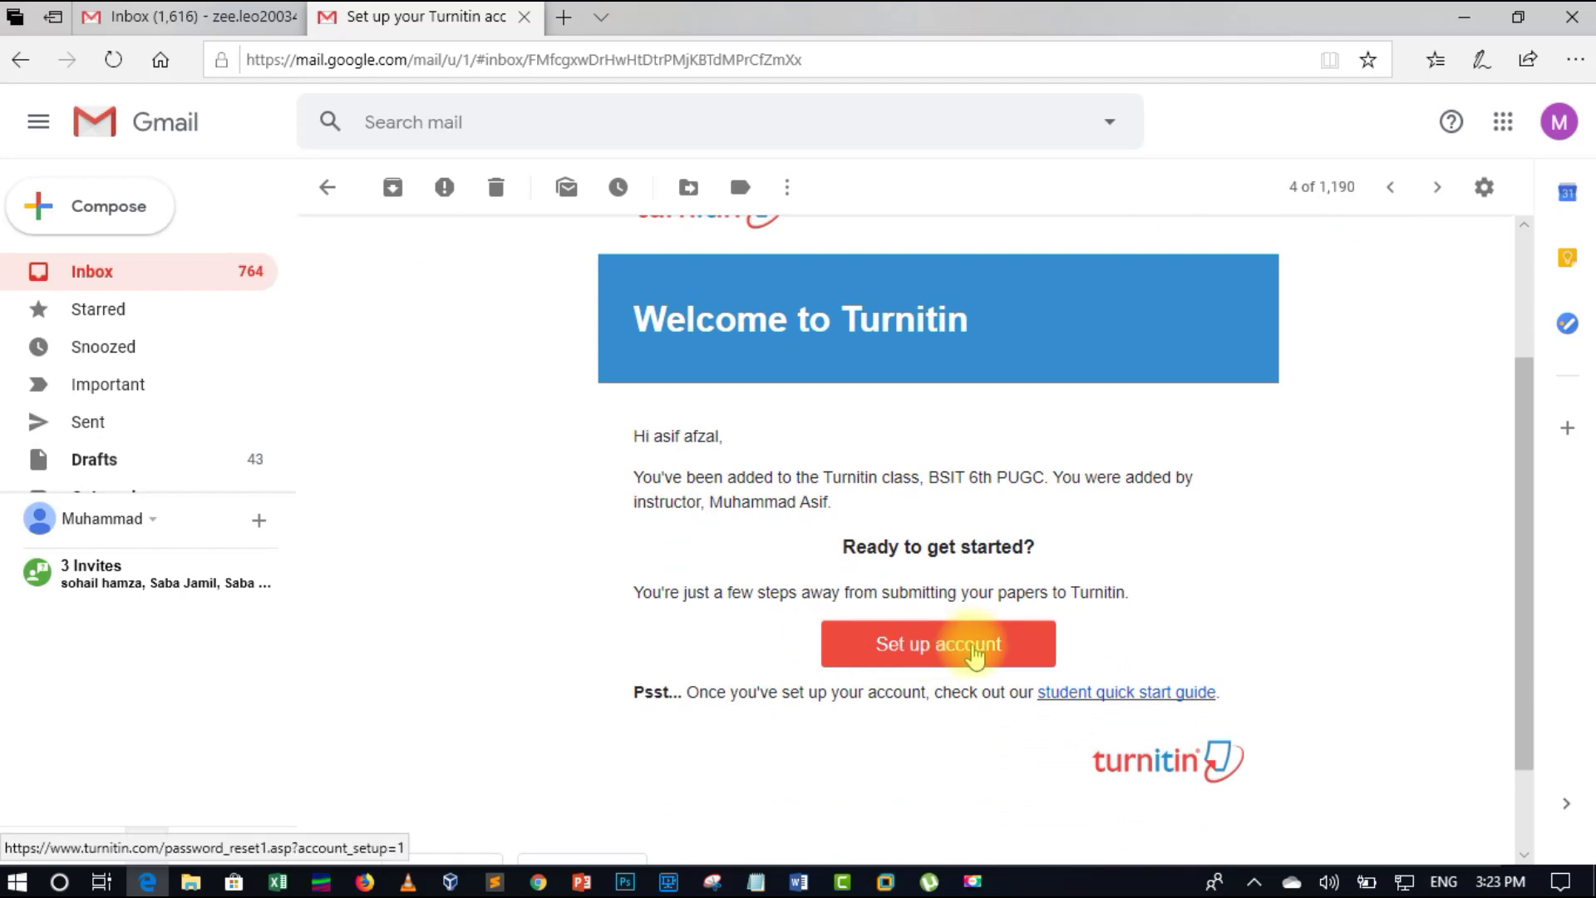
click(972, 653)
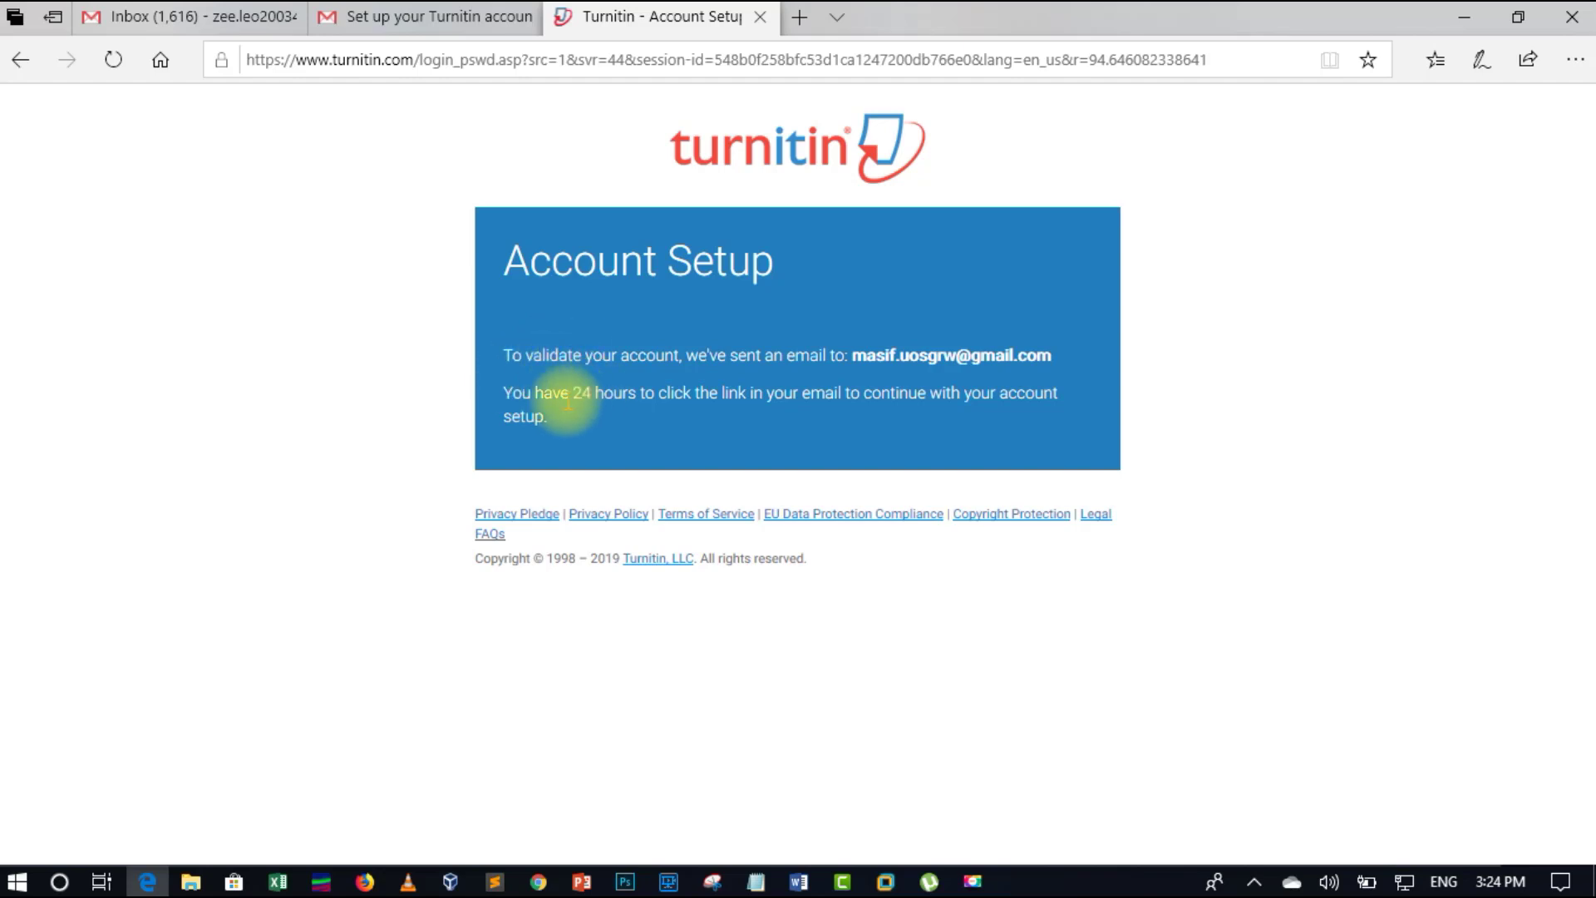
Find the "Create your Turnitin password" email among Gmail's Updates and follow its password creation link.
click(432, 19)
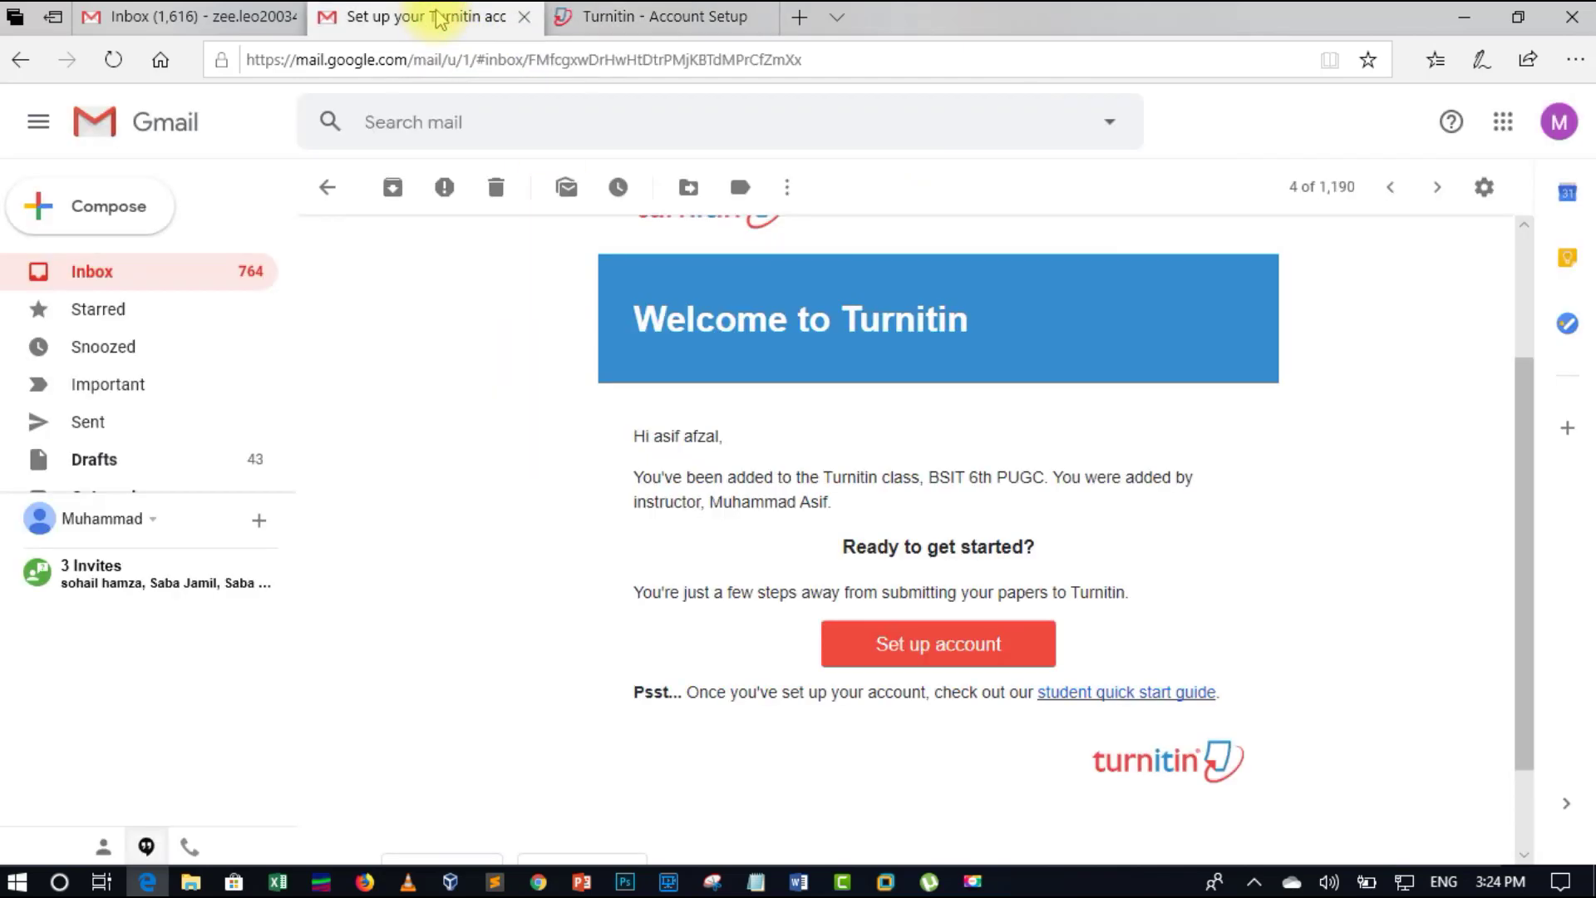
click(146, 286)
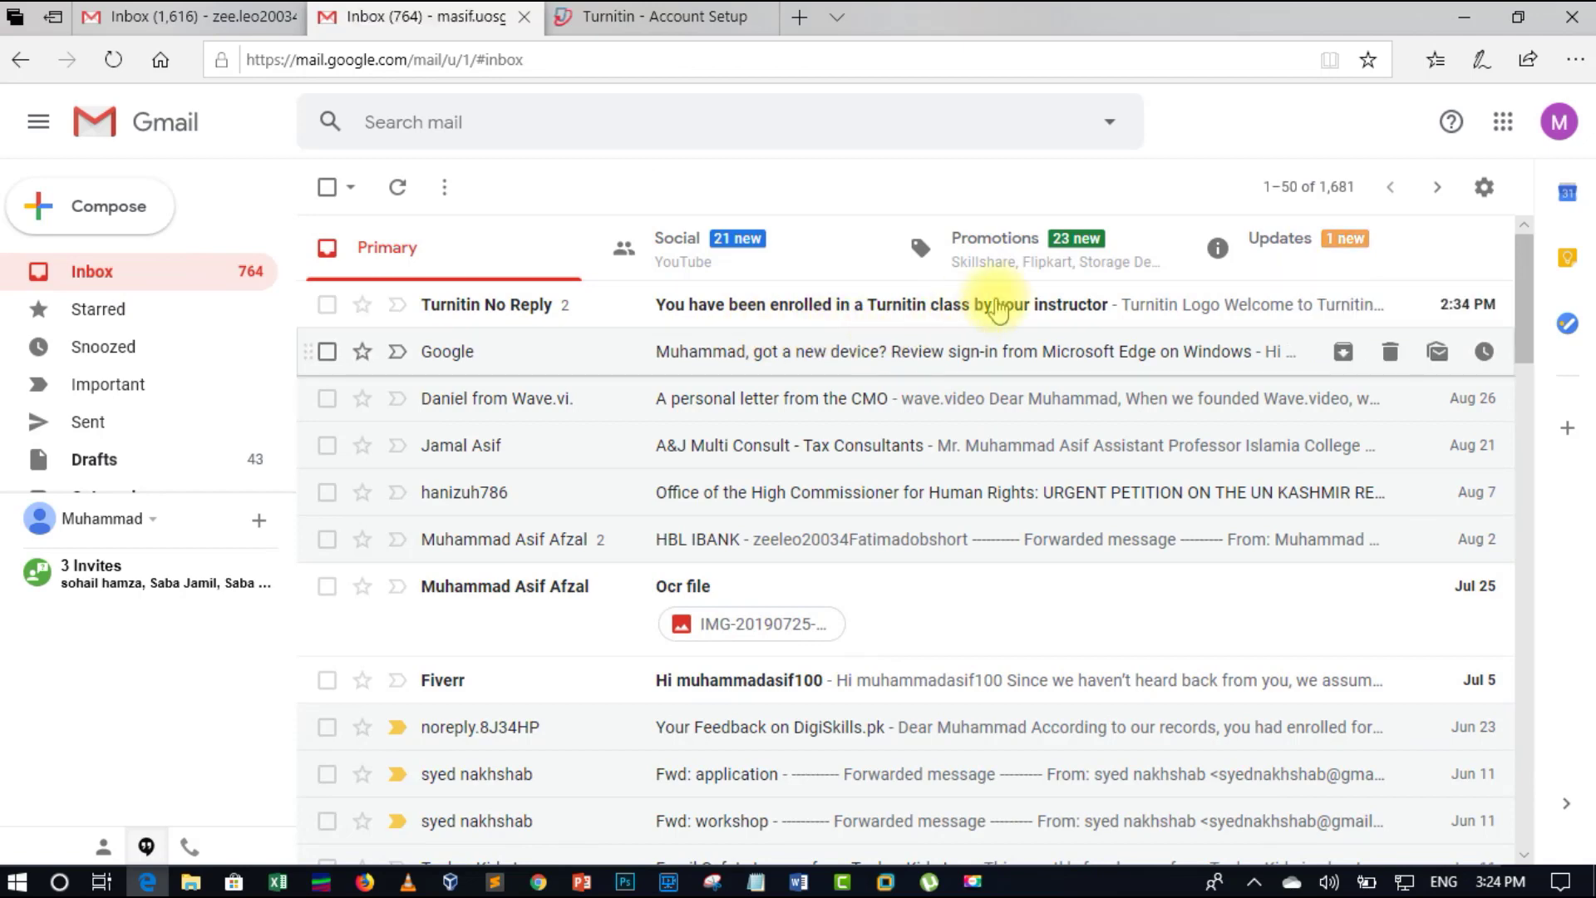
click(1232, 262)
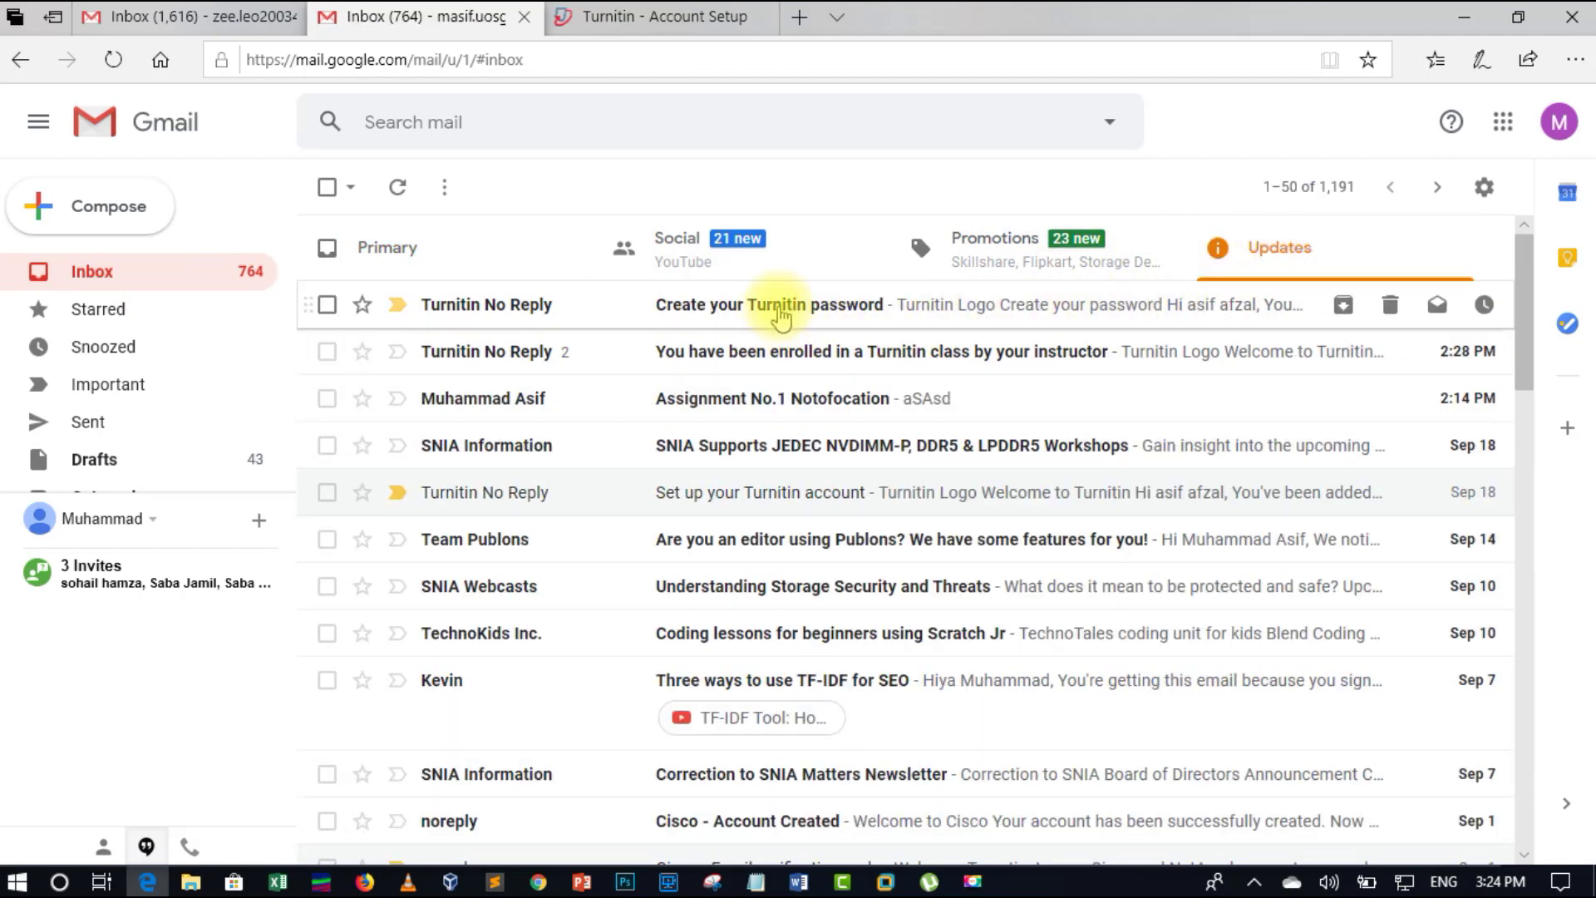
click(763, 309)
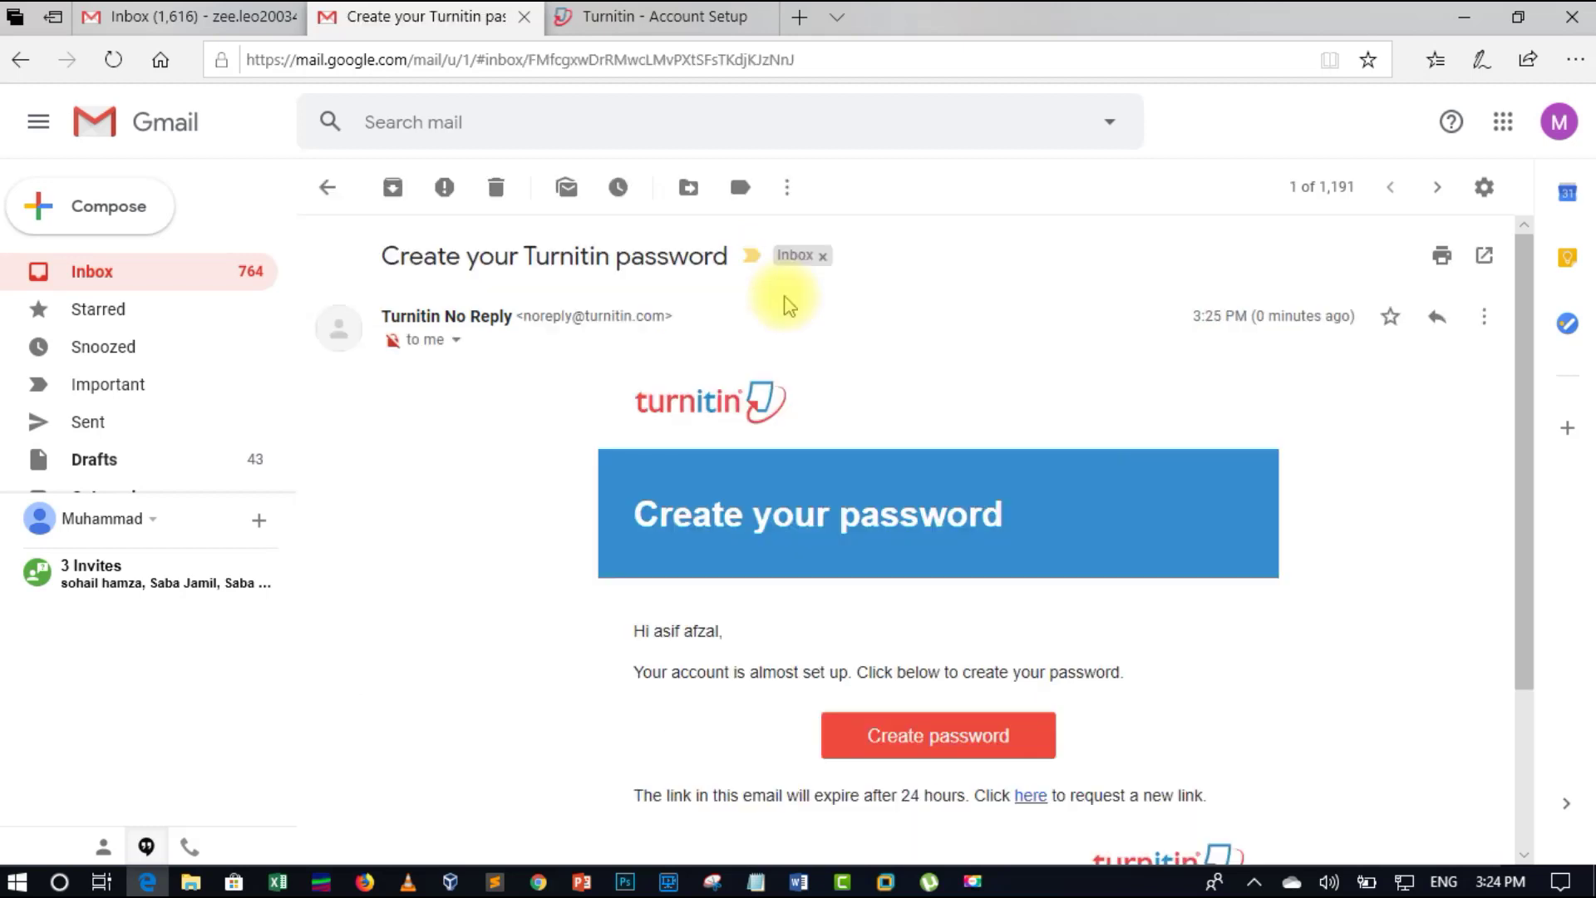
click(957, 748)
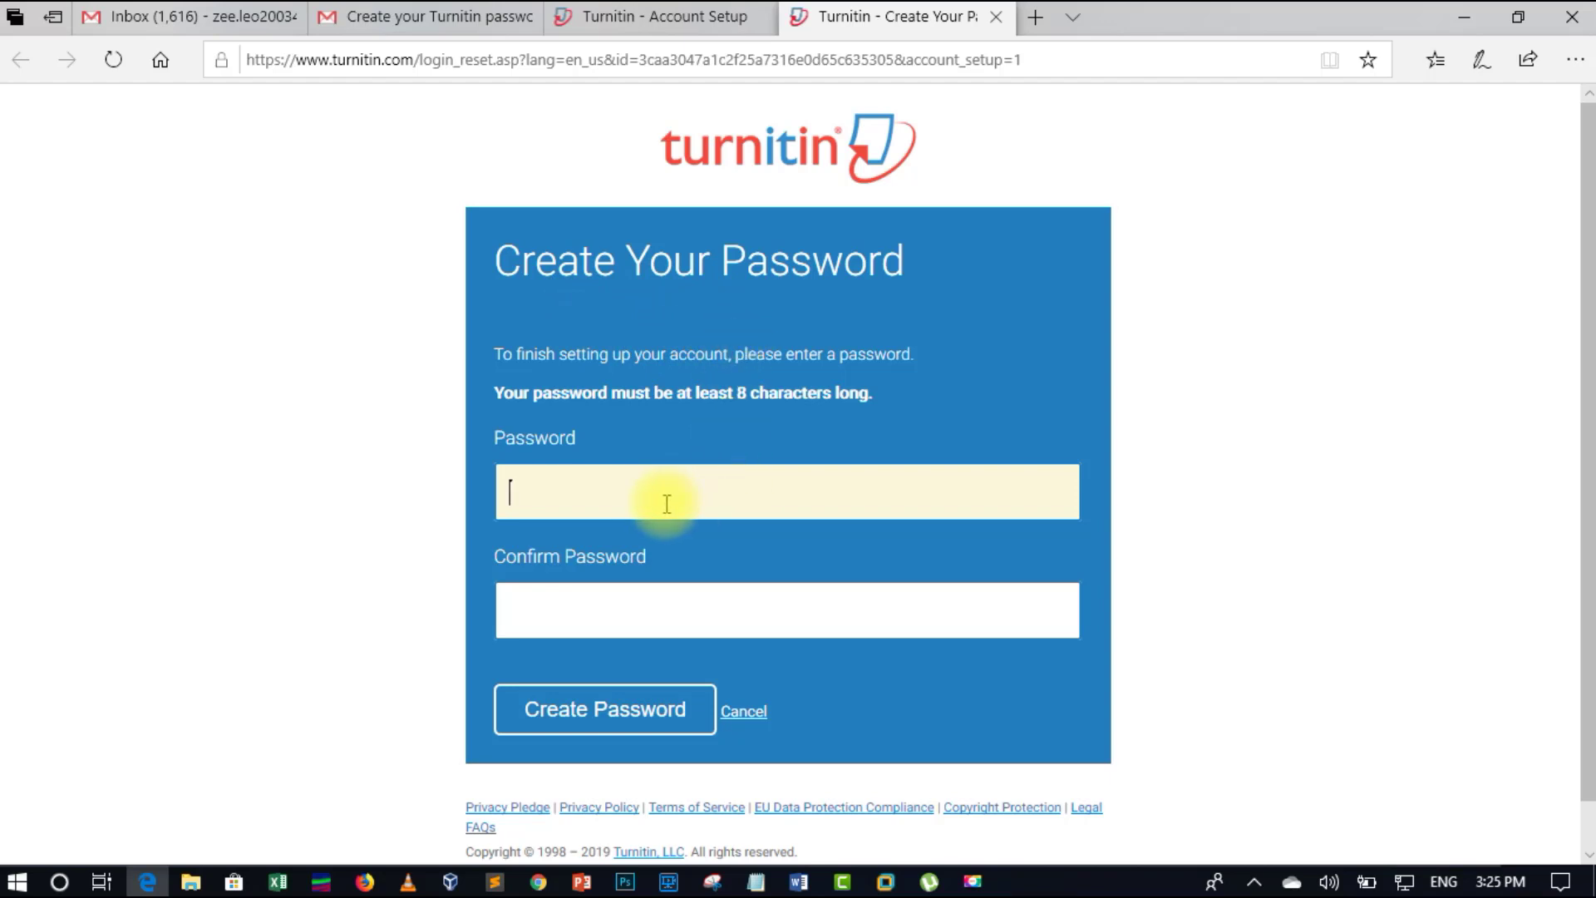
Enter and confirm the new account password, create it, and proceed to log in to Turnitin.
text(********)
key(Tab)
text(******)
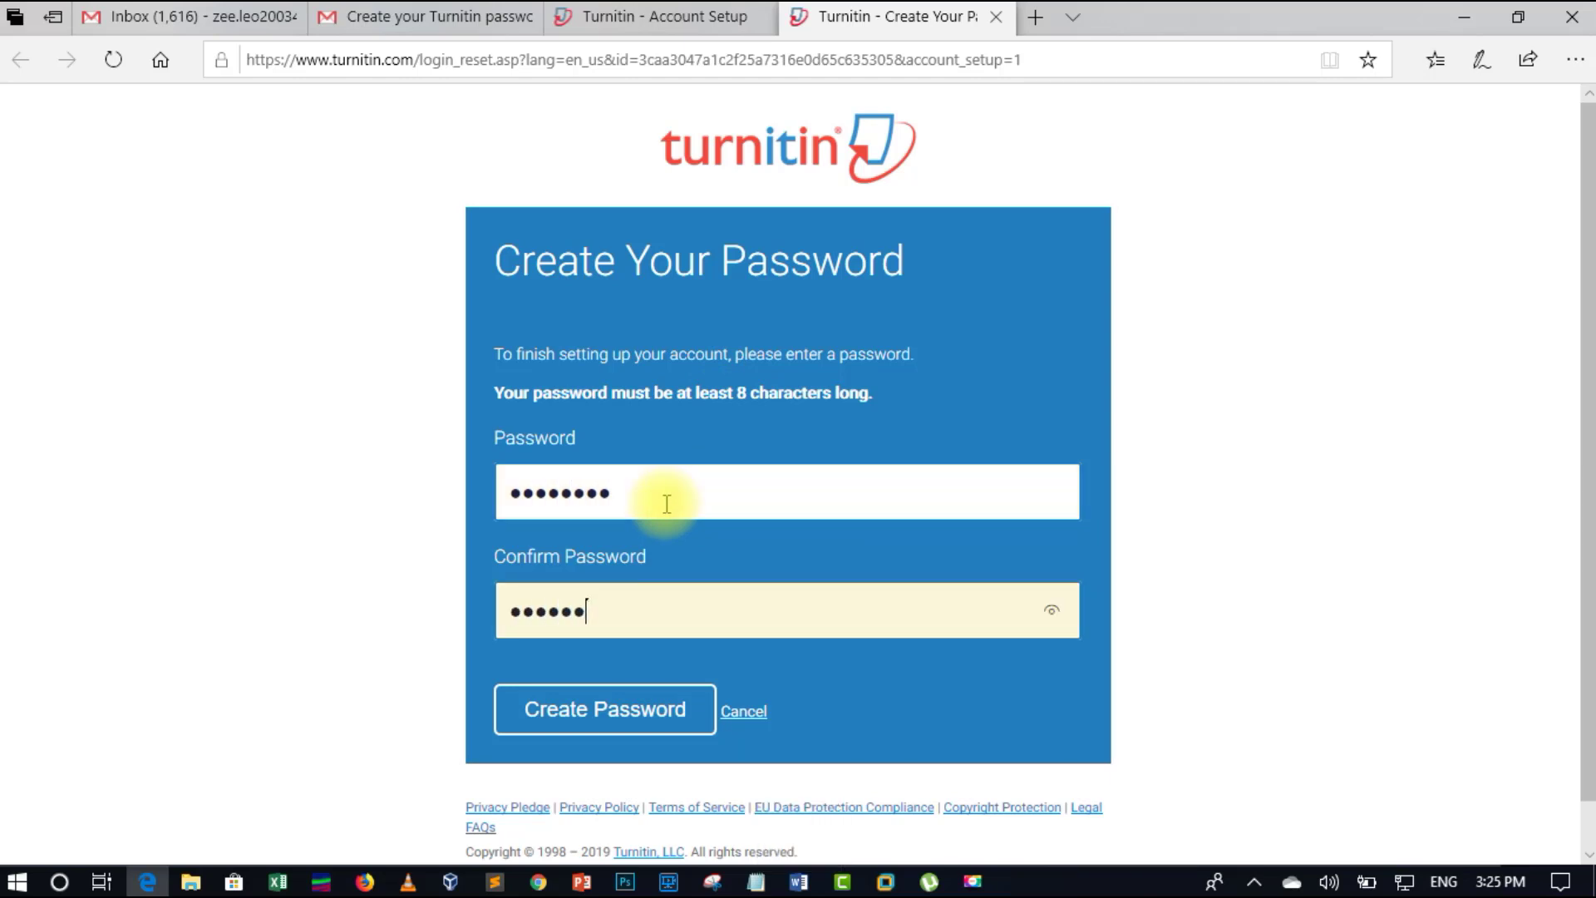
text(**)
click(566, 721)
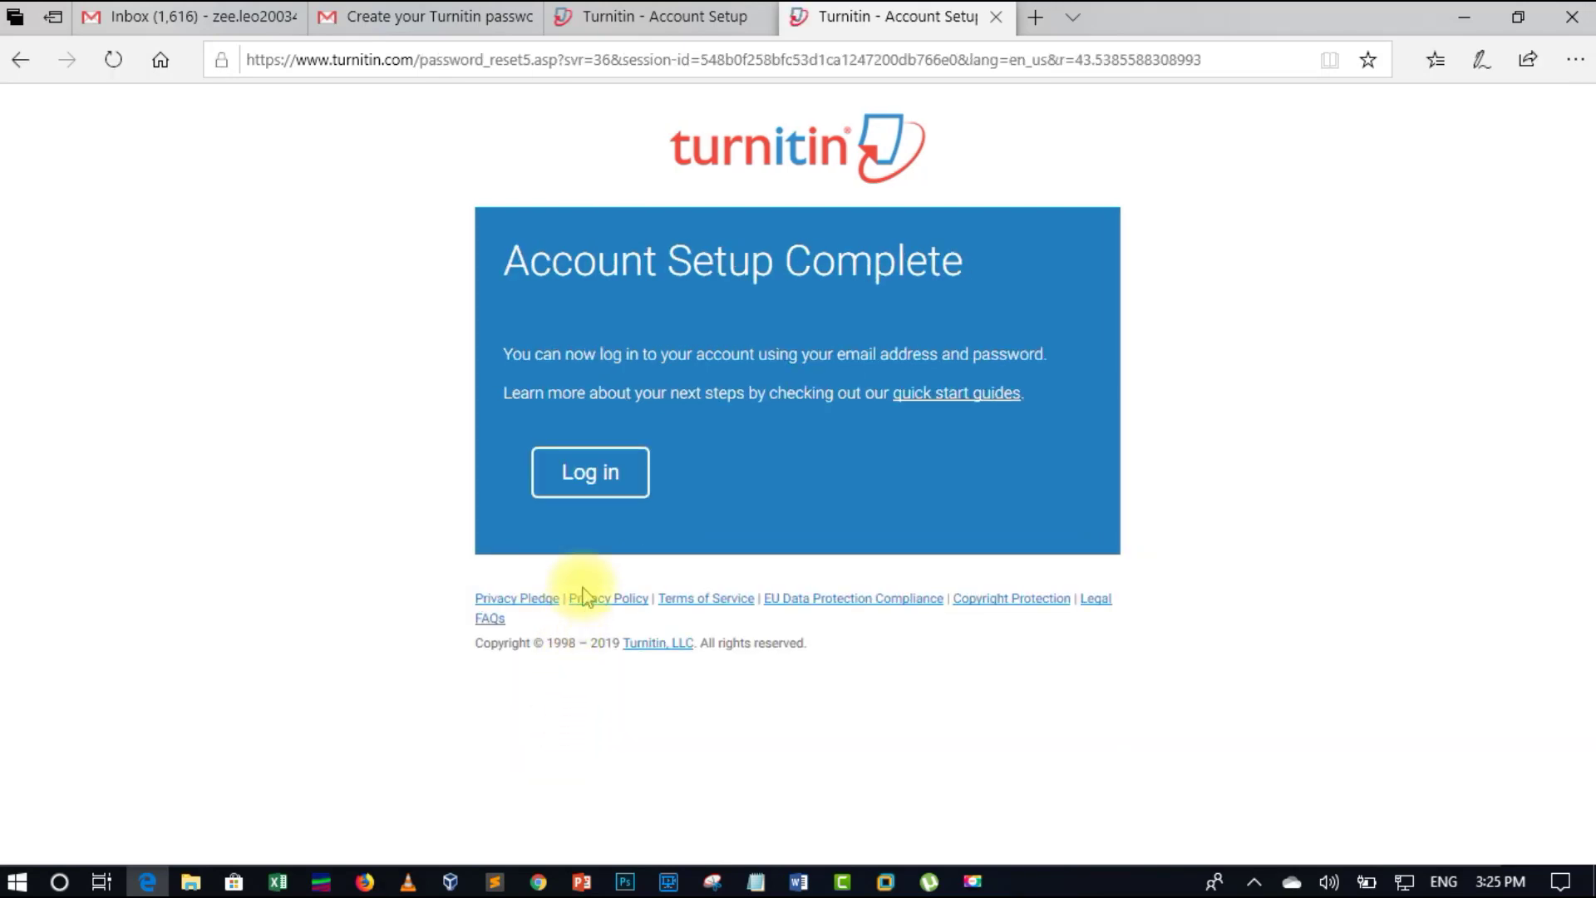
click(611, 497)
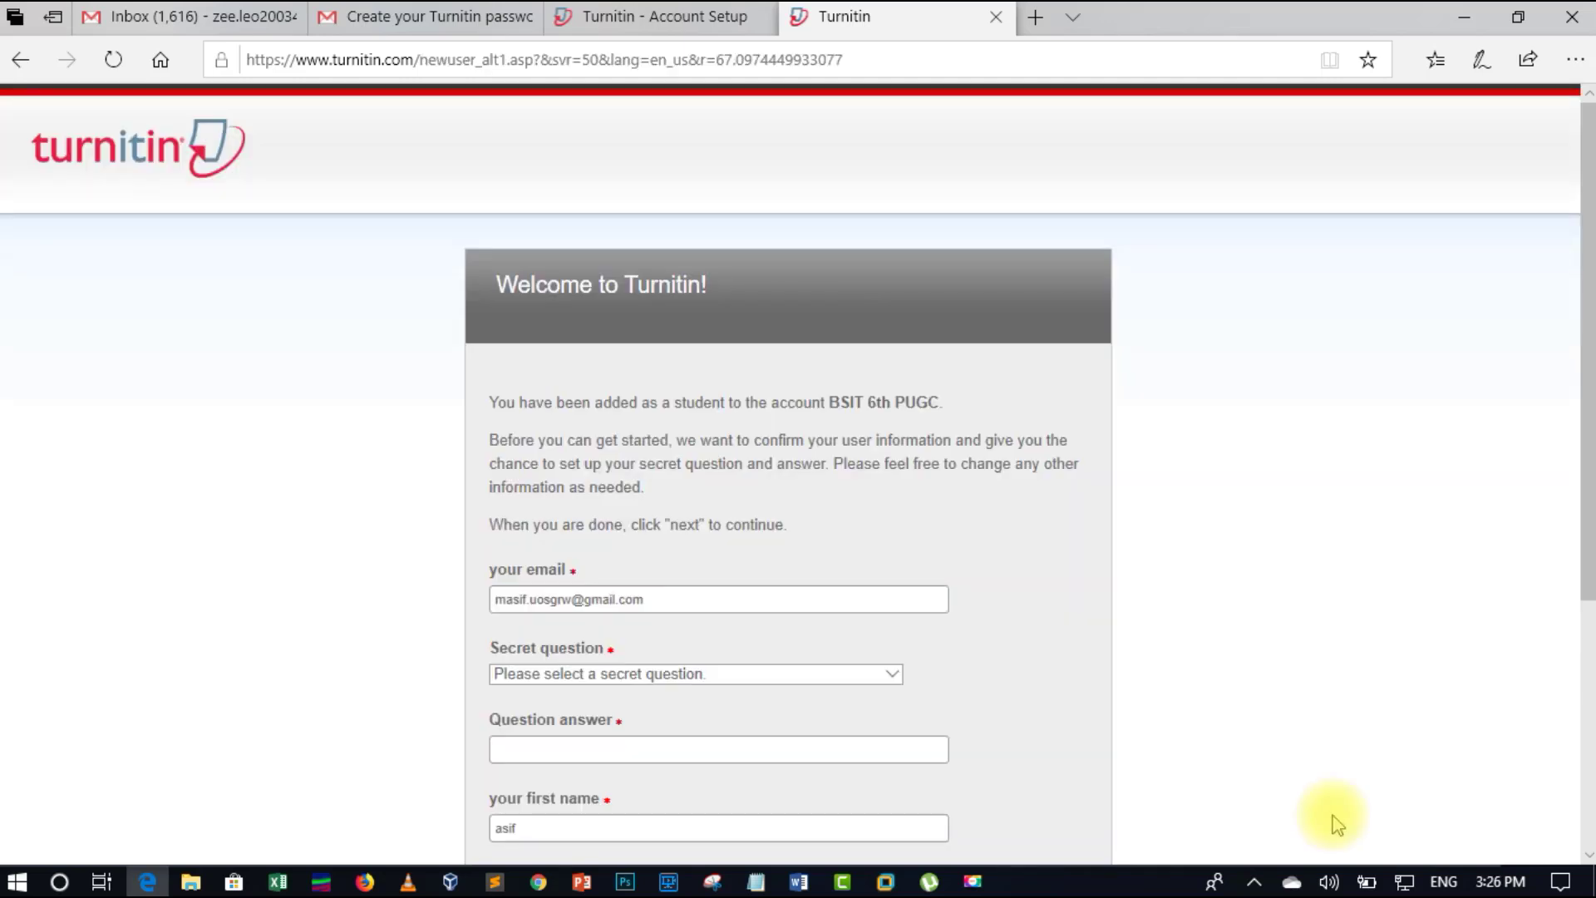
Set the secret question to "In what city or town did your parents meet?", enter the secret answer, submit the profile and accept the user agreement.
scroll(906, 636, down, 2)
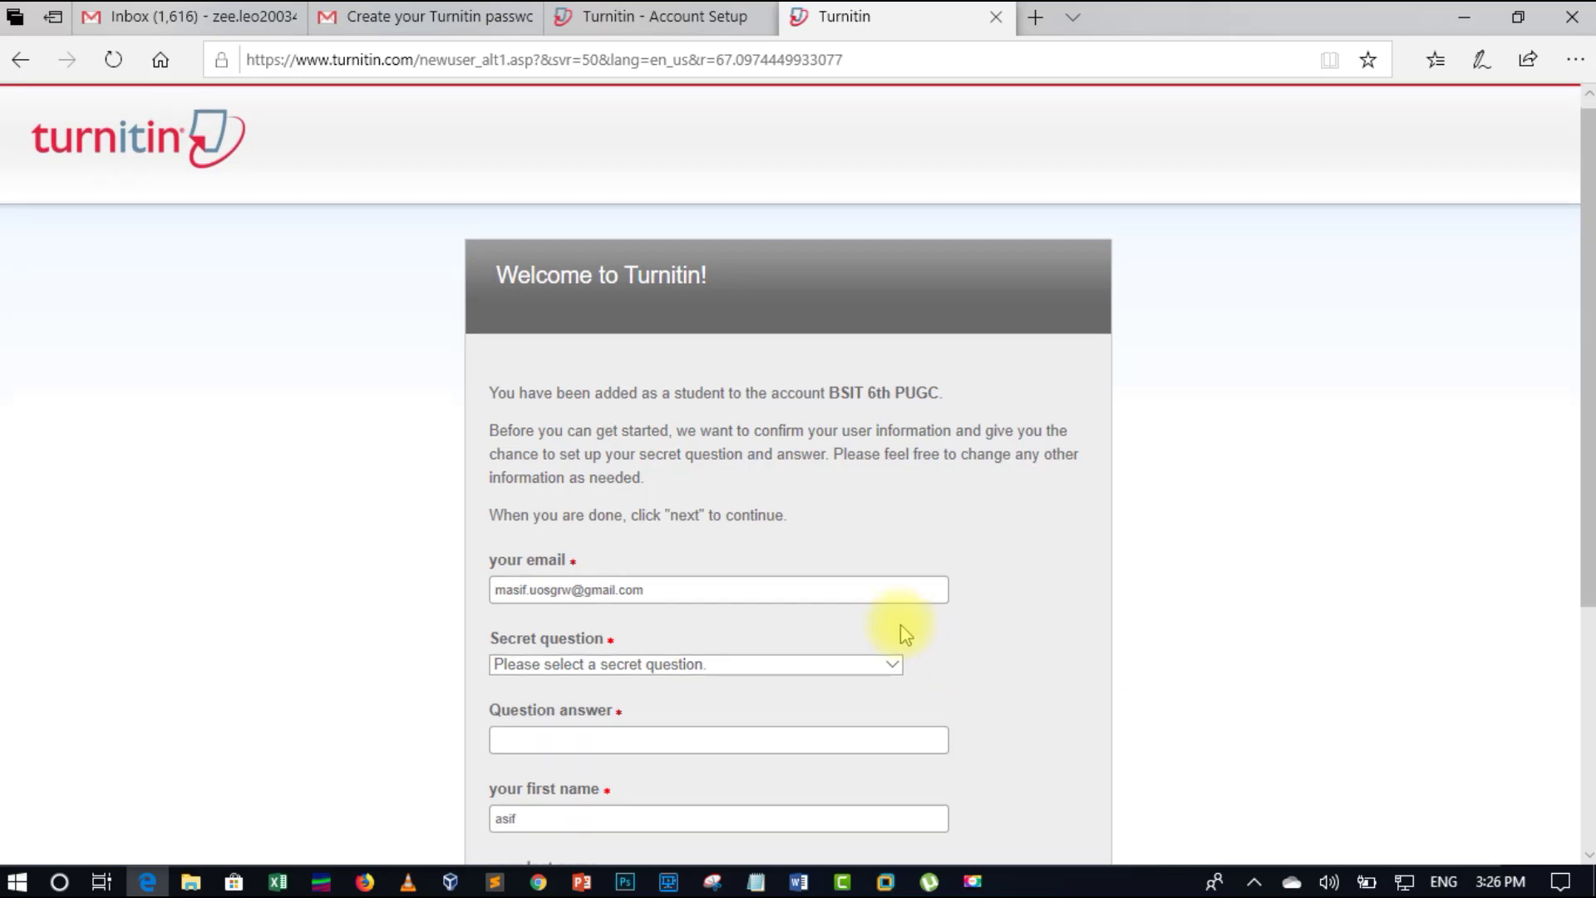
scroll(902, 633, down, 2)
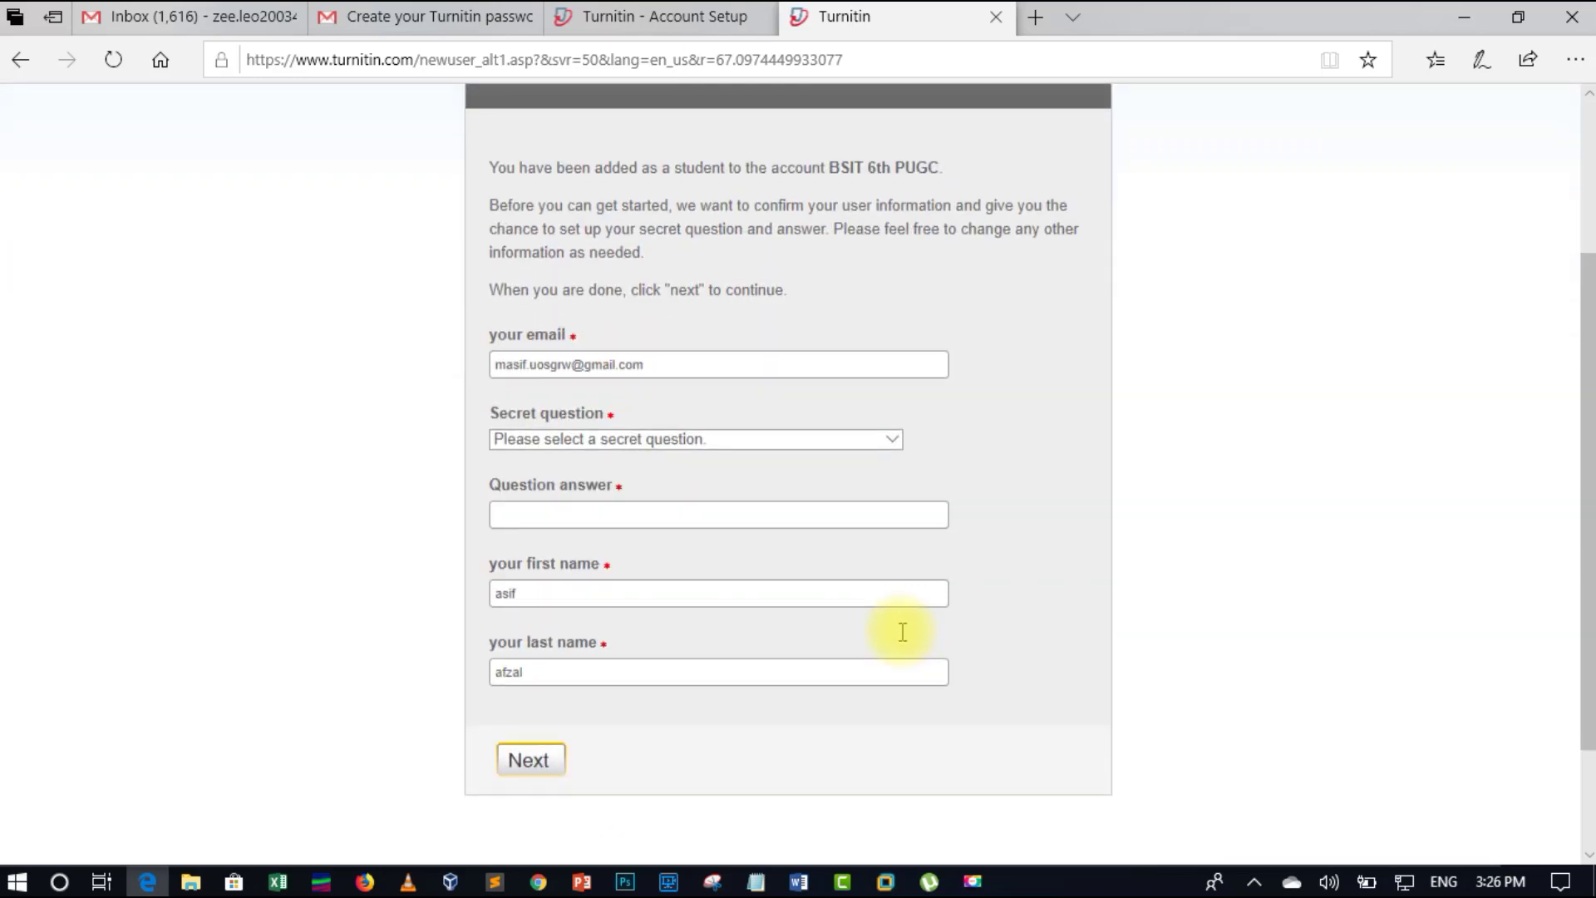
scroll(902, 632, up, 4)
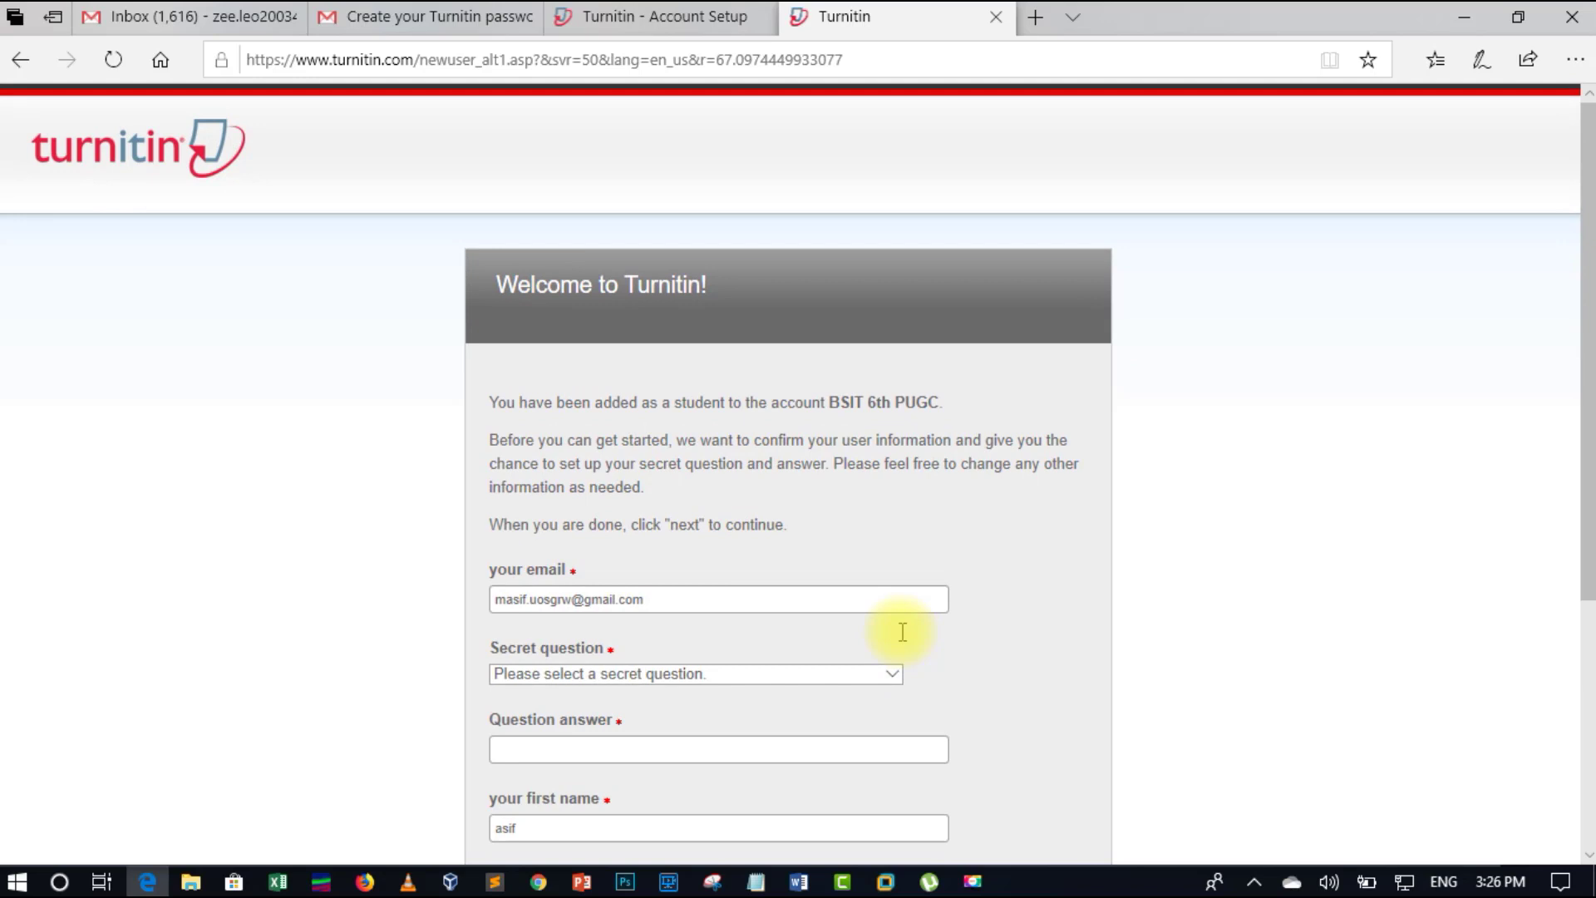
click(889, 673)
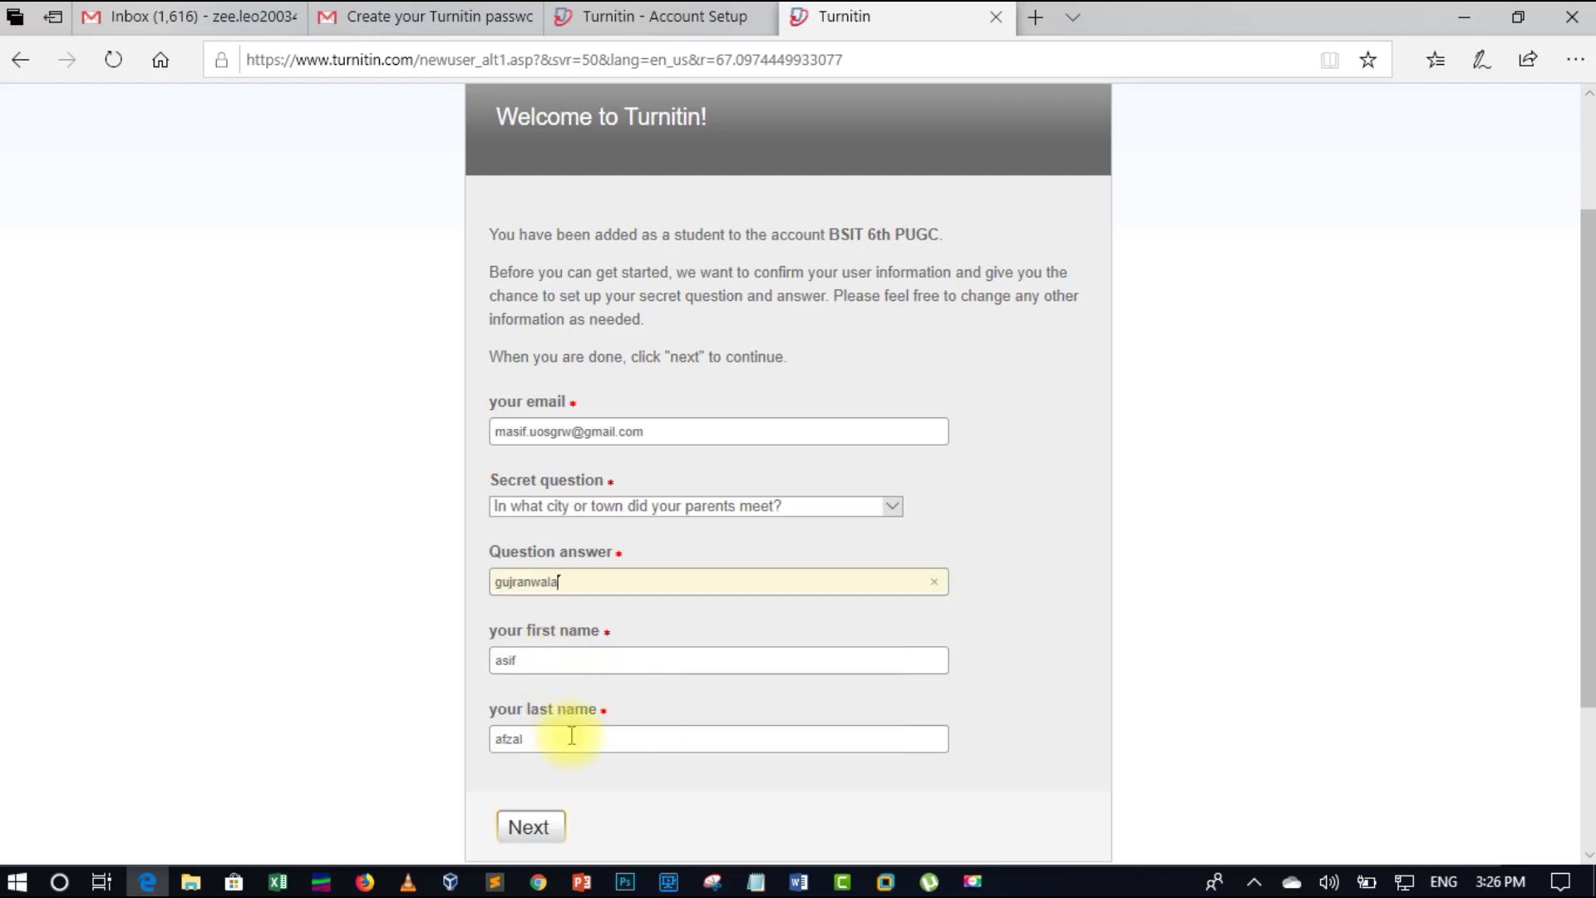
scroll(590, 770, down, 2)
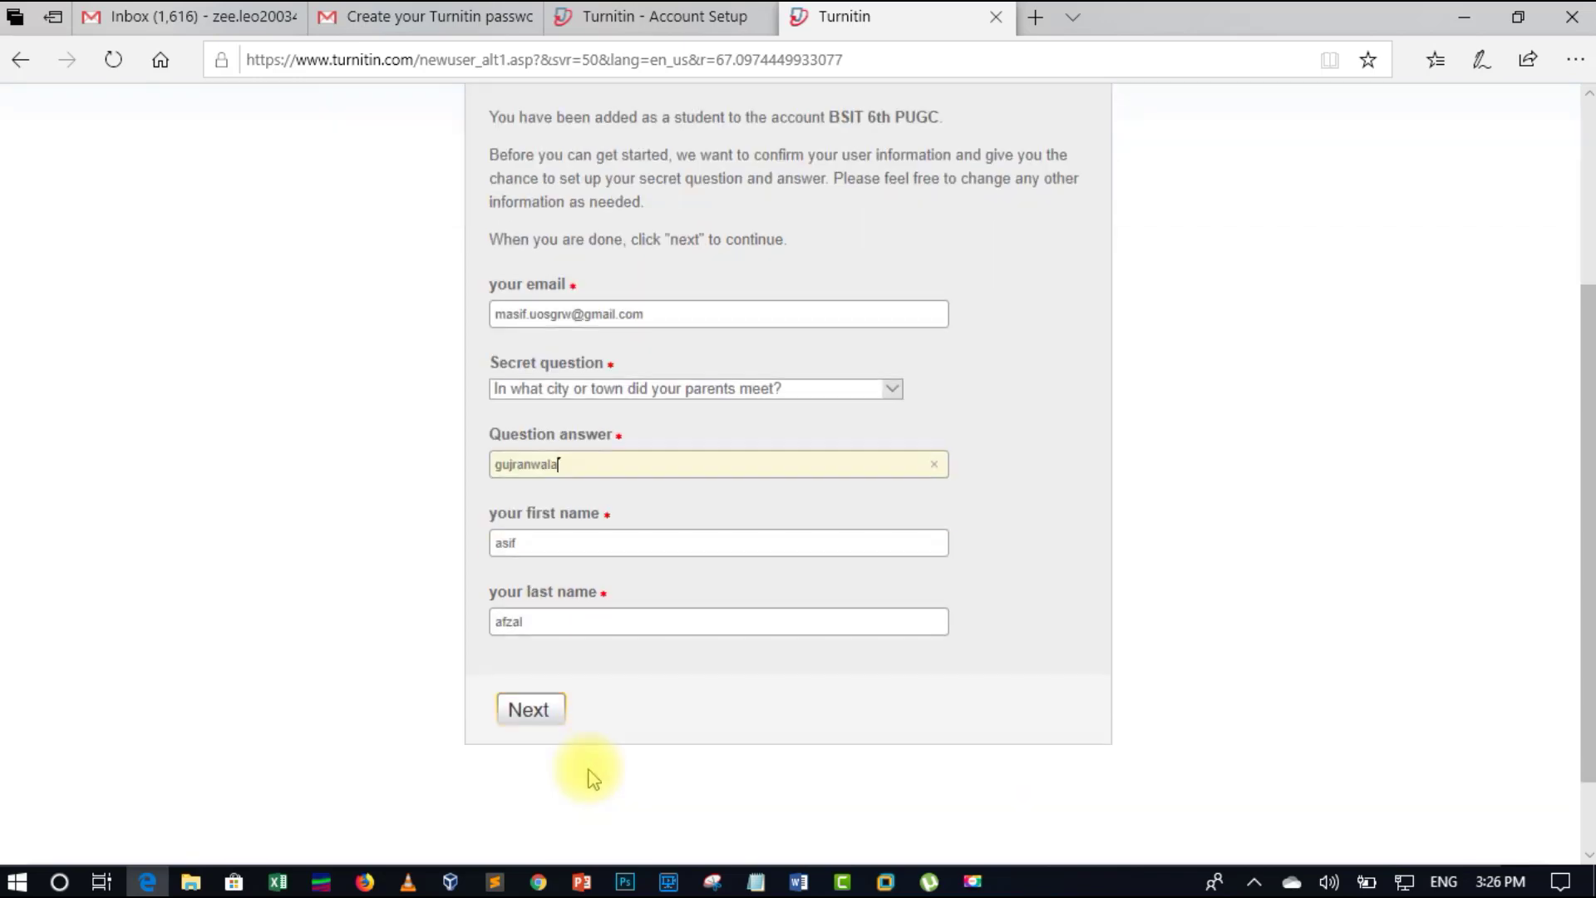
click(547, 713)
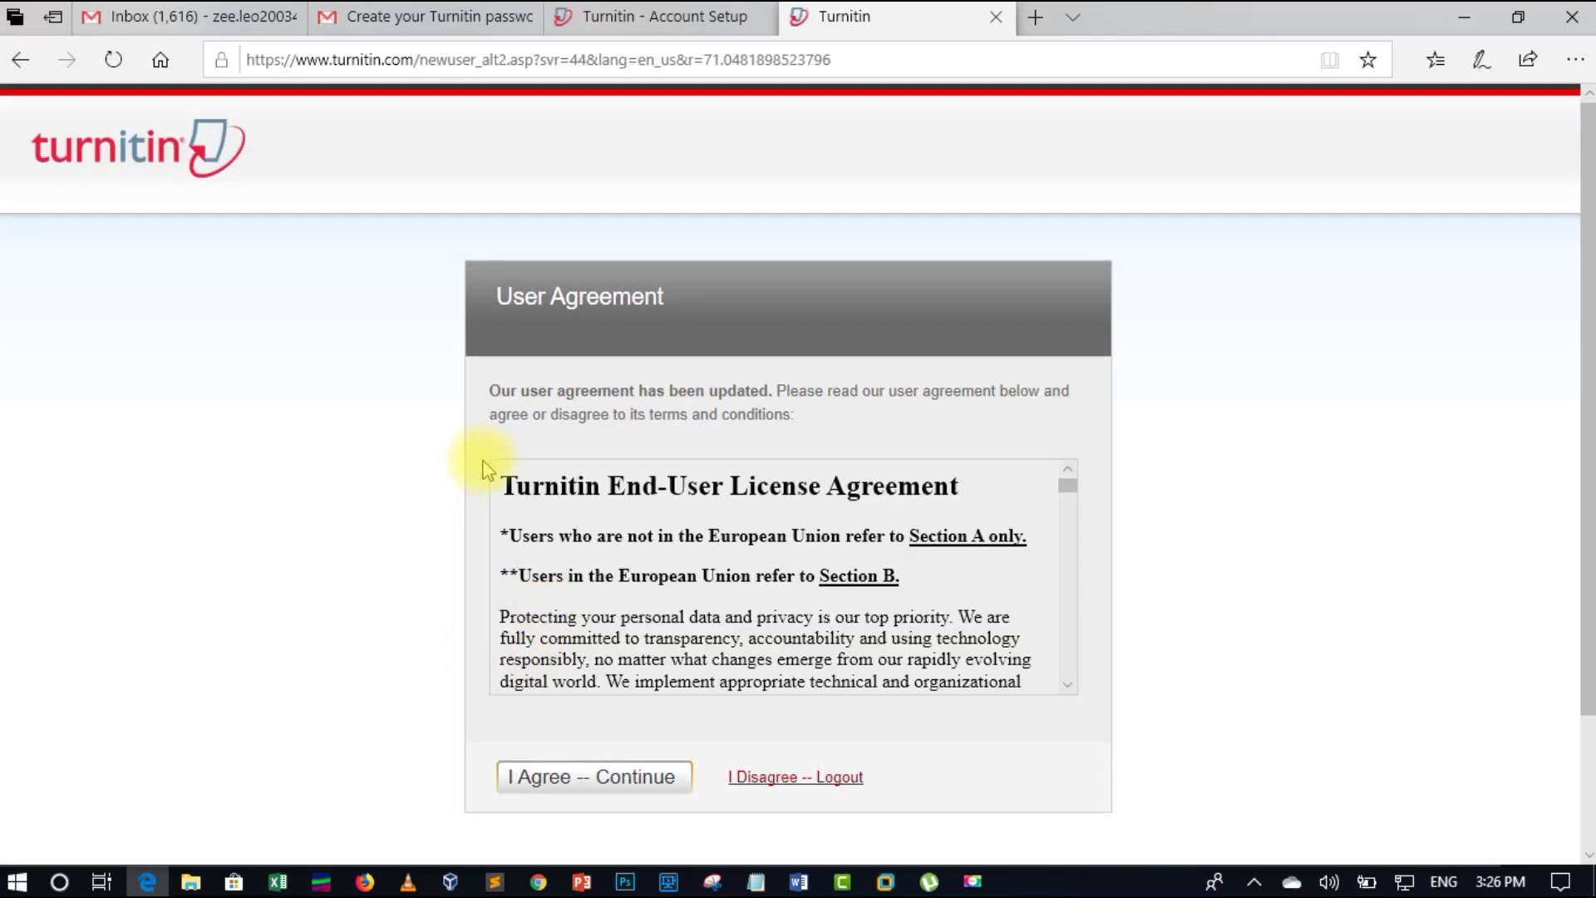
click(595, 792)
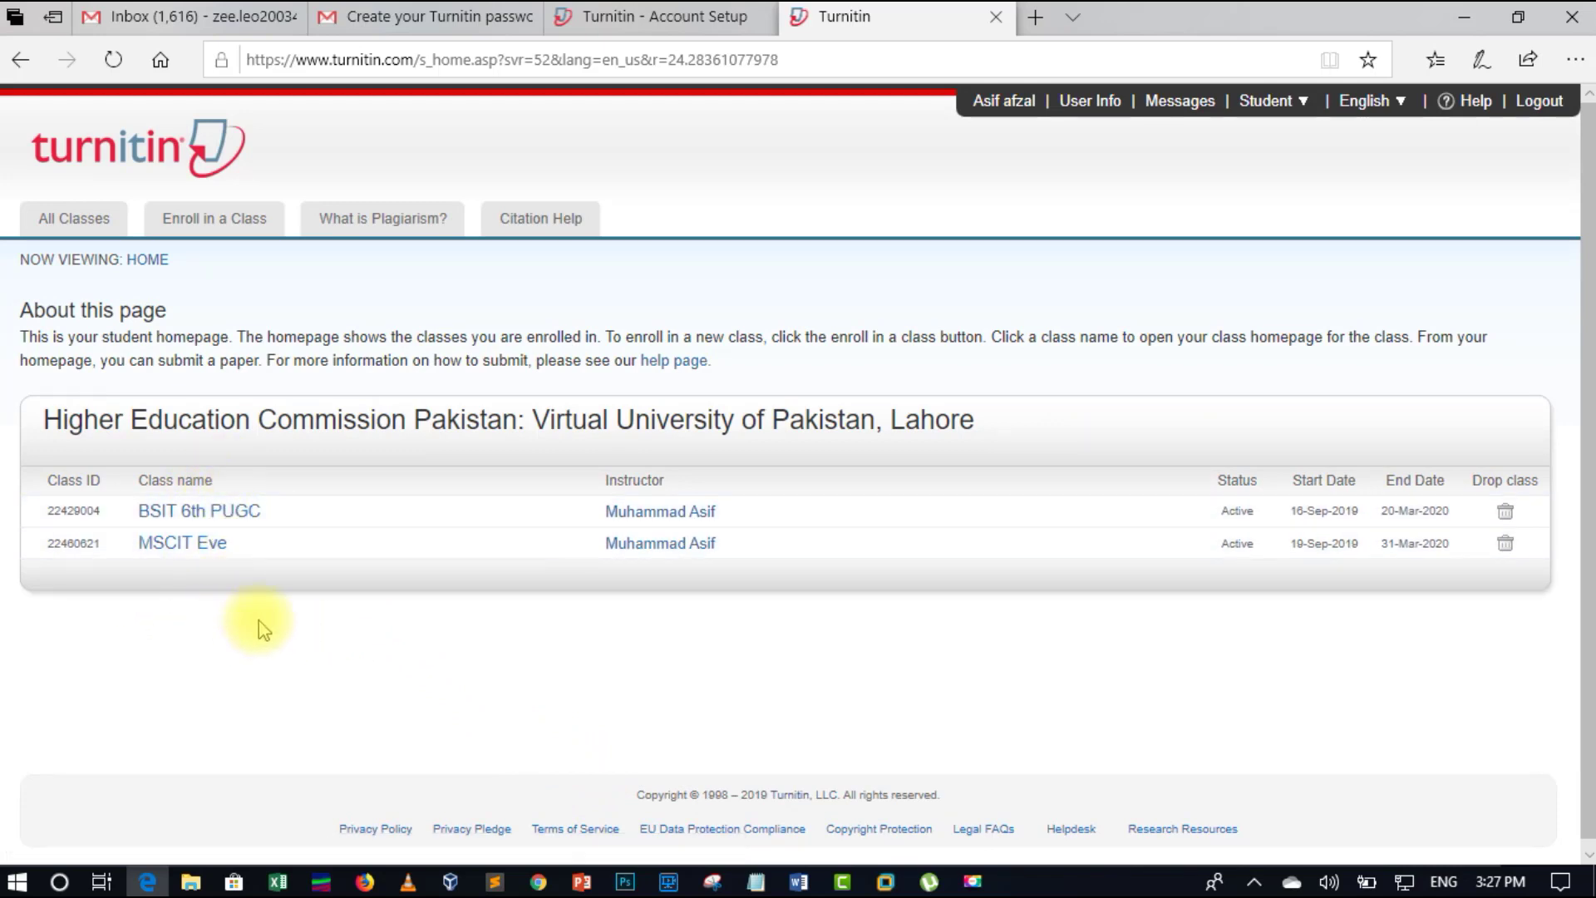
Start a submission for the Database assignment in the MSCIT Eve class with the title 2345.
click(207, 548)
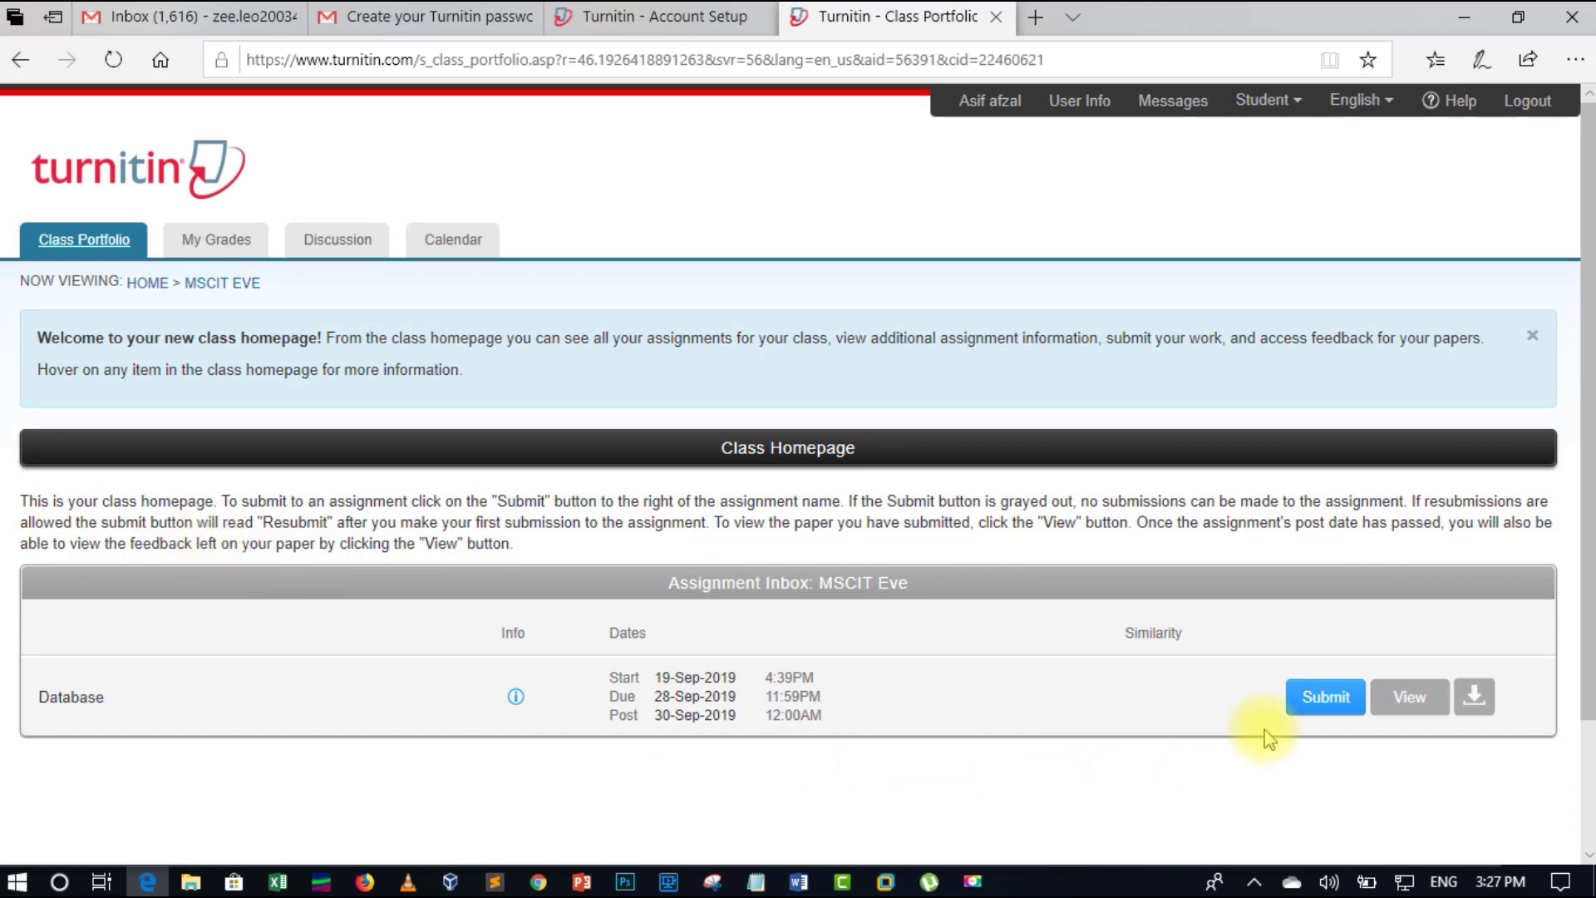
click(1328, 701)
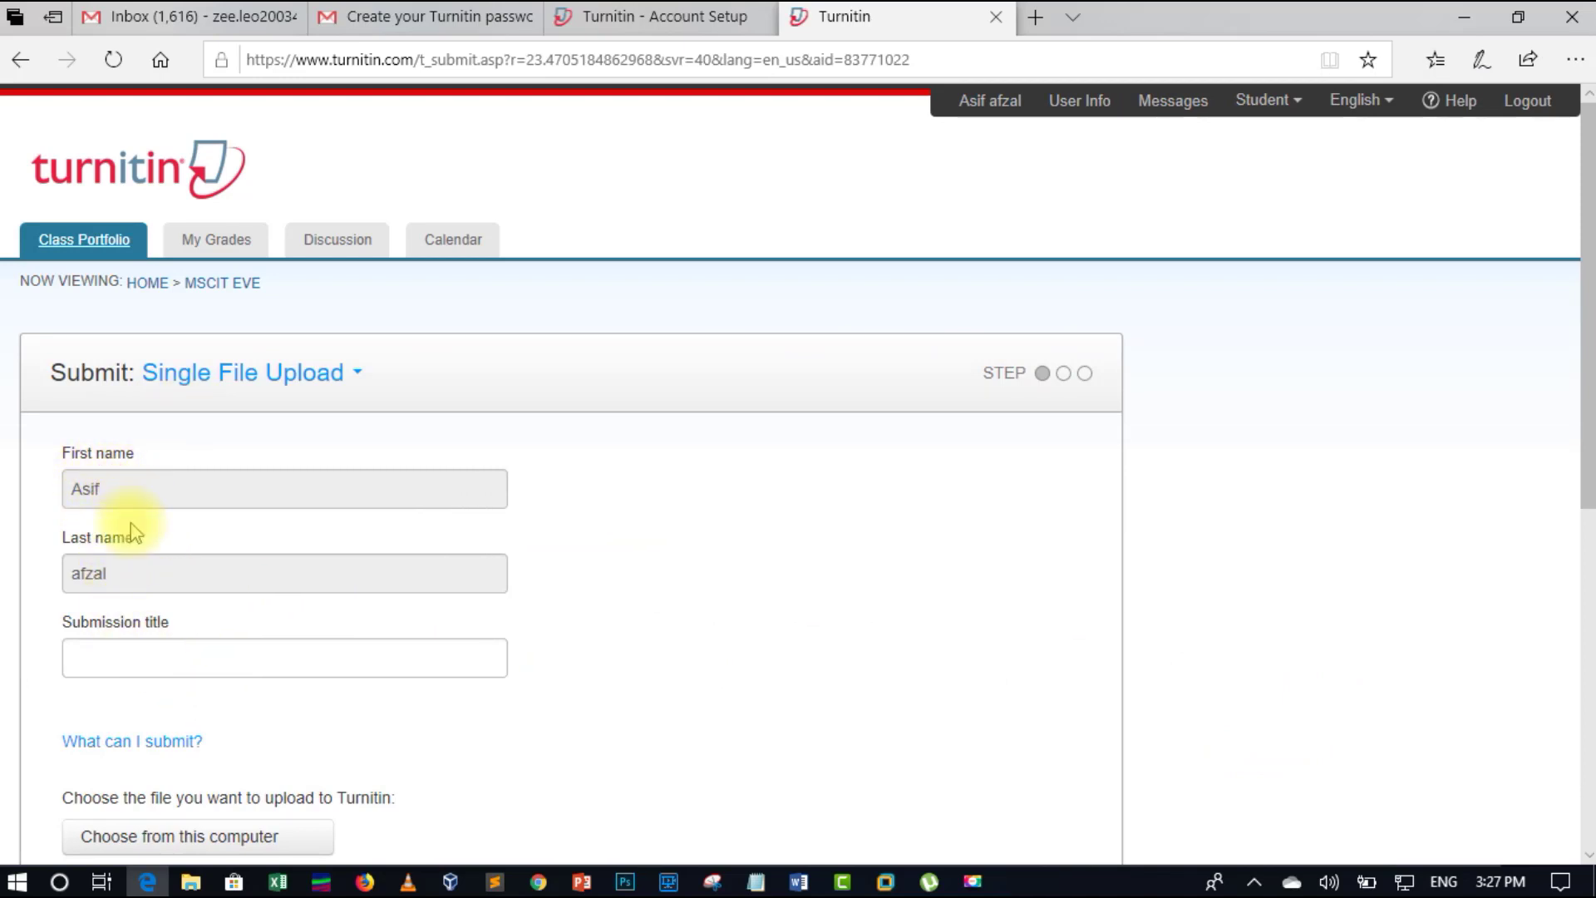
scroll(185, 648, down, 2)
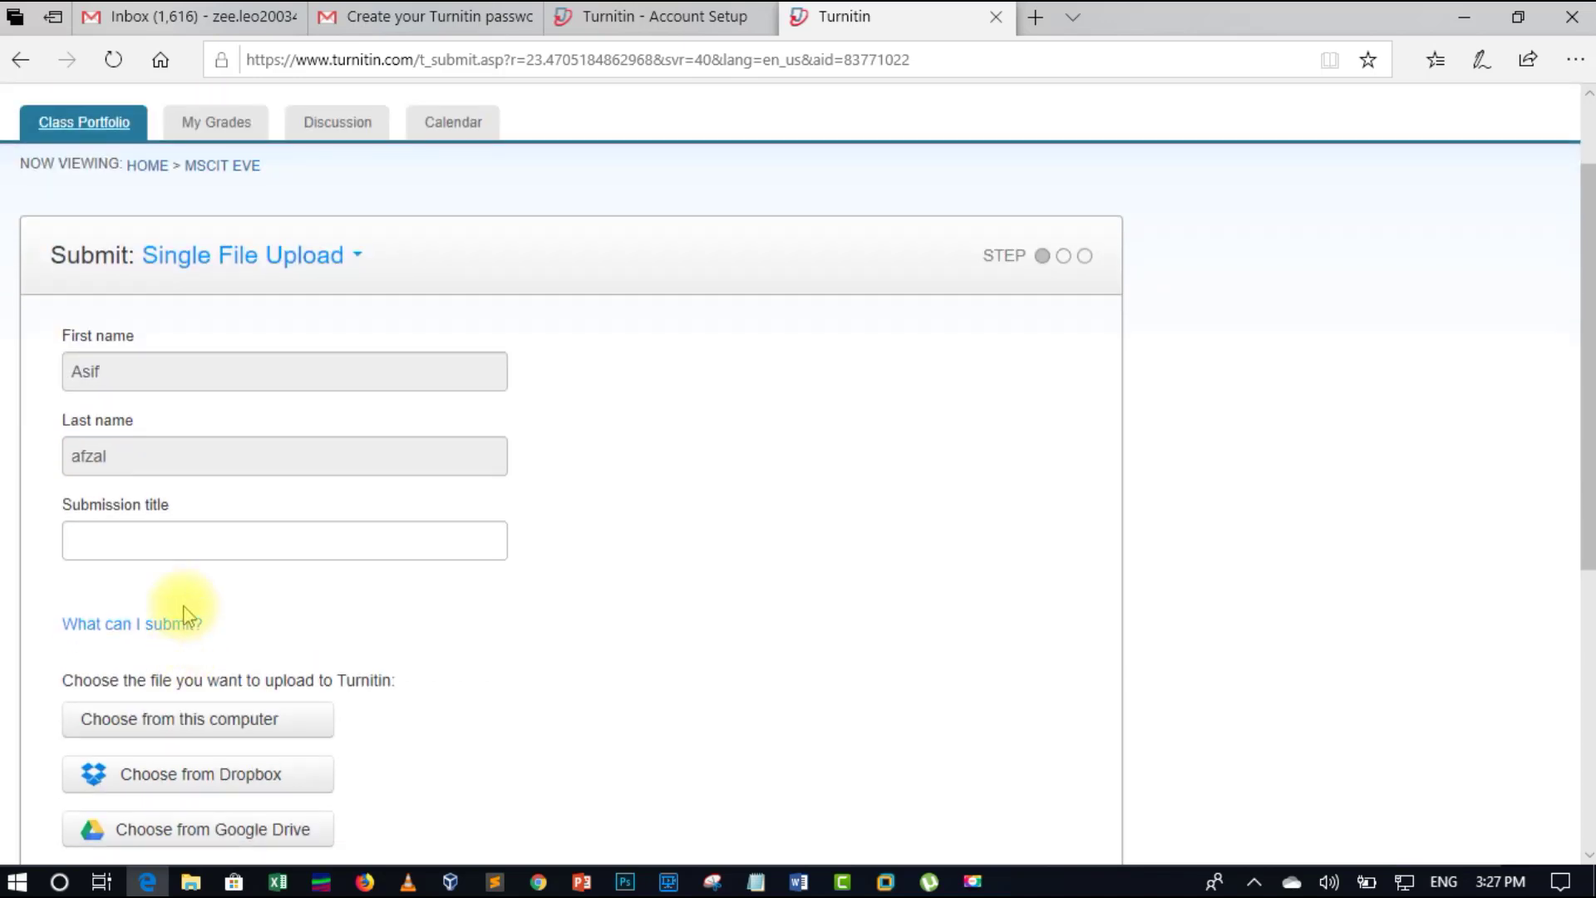
click(154, 538)
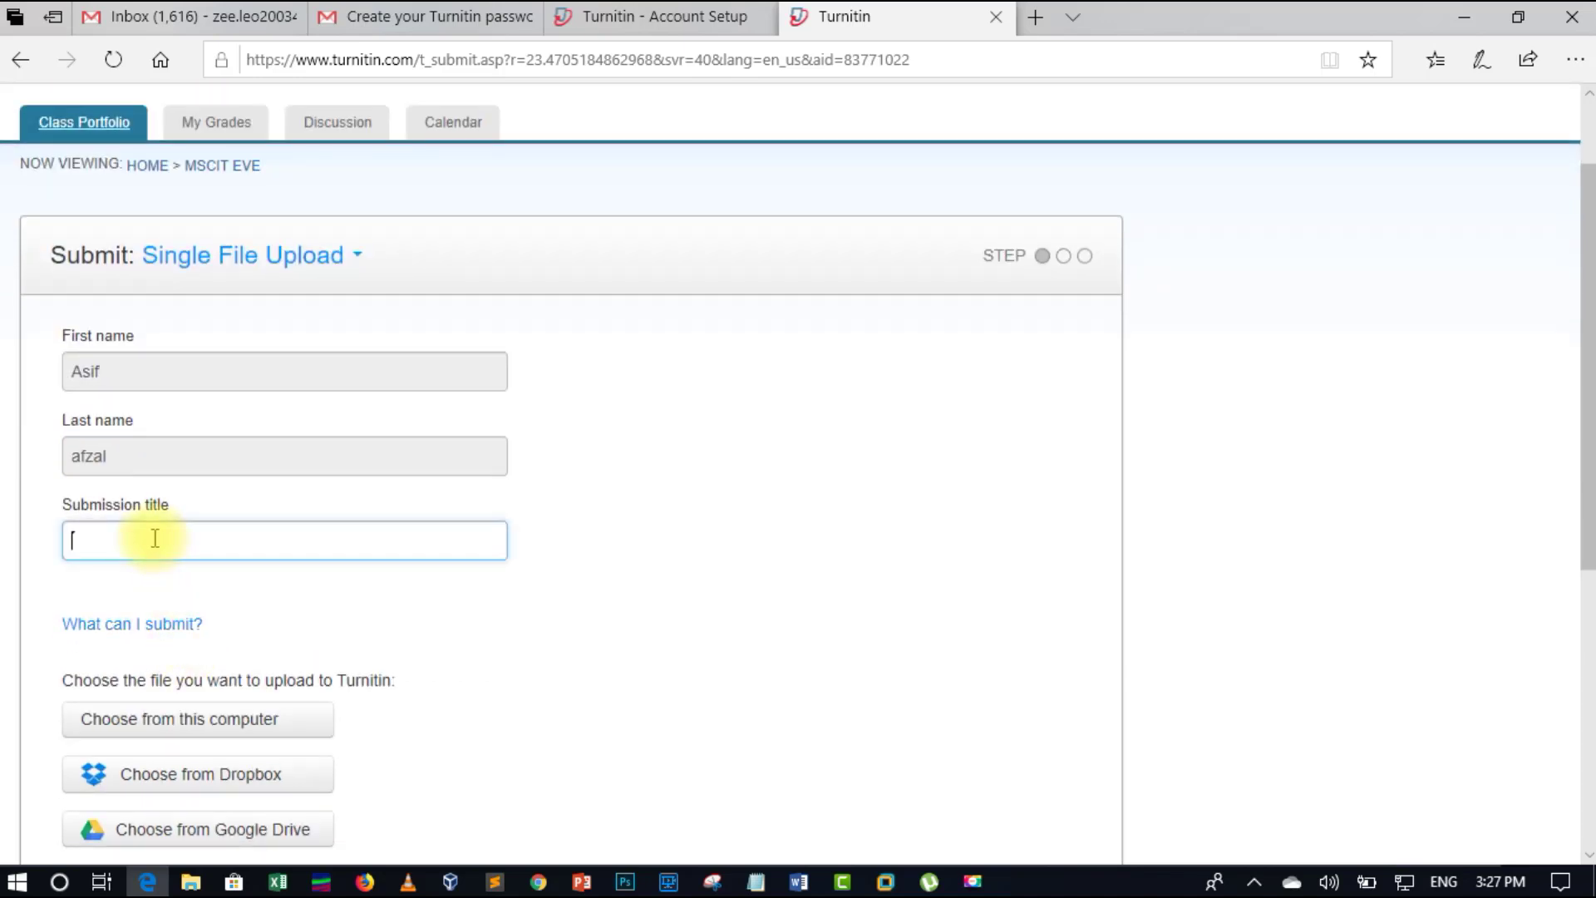
text(2345)
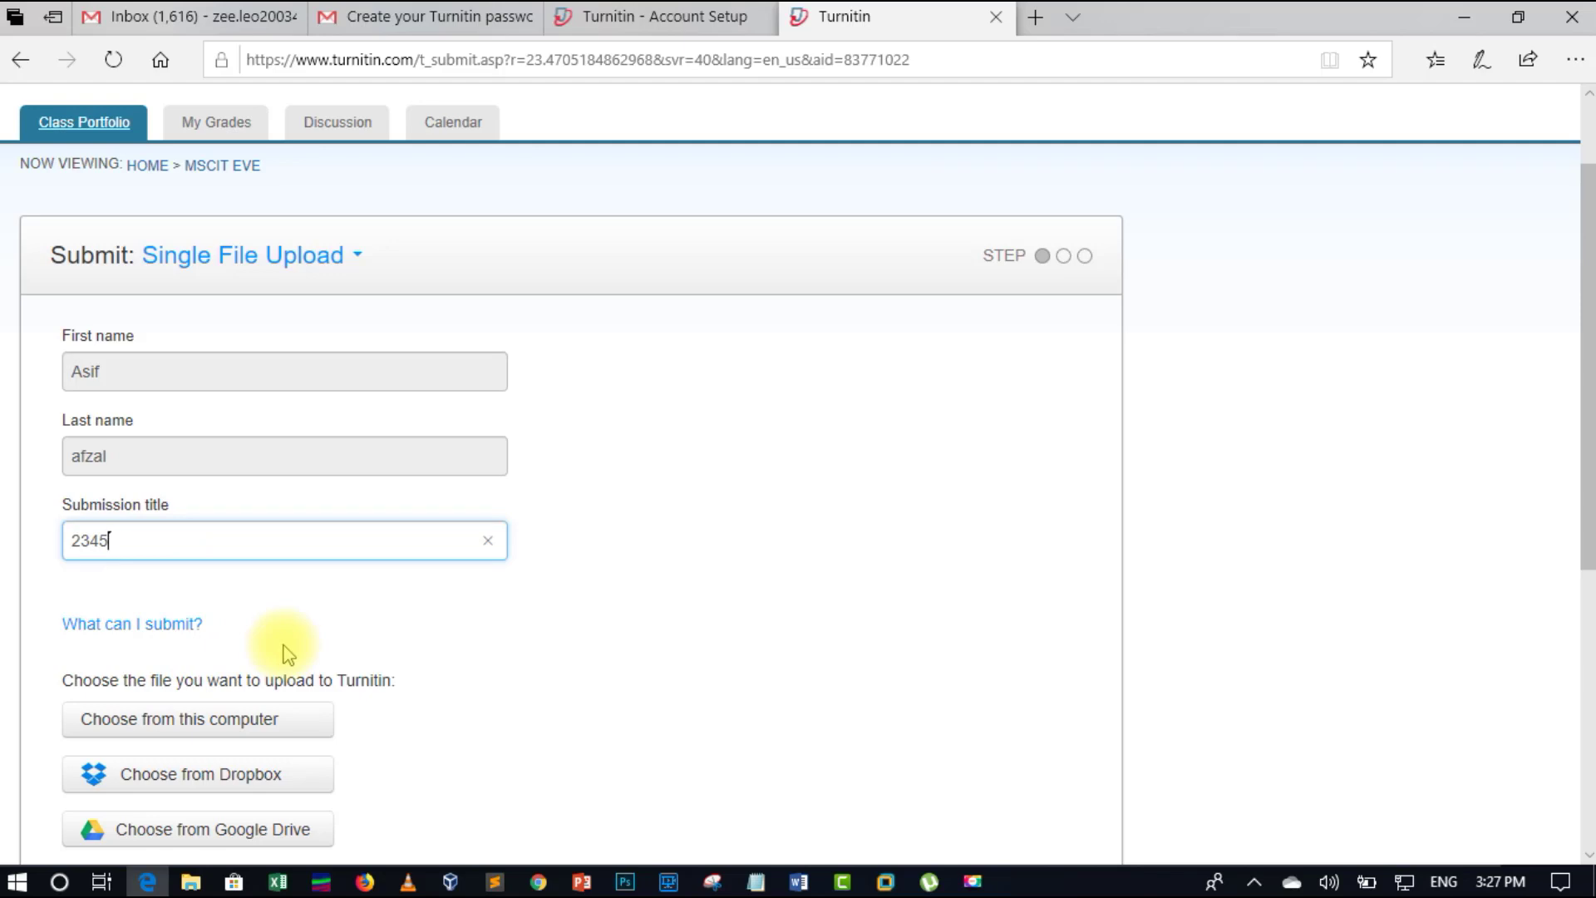
Choose "Hardware compatibility setting.docx" from the computer's Desktop as the file to submit.
scroll(283, 652, down, 2)
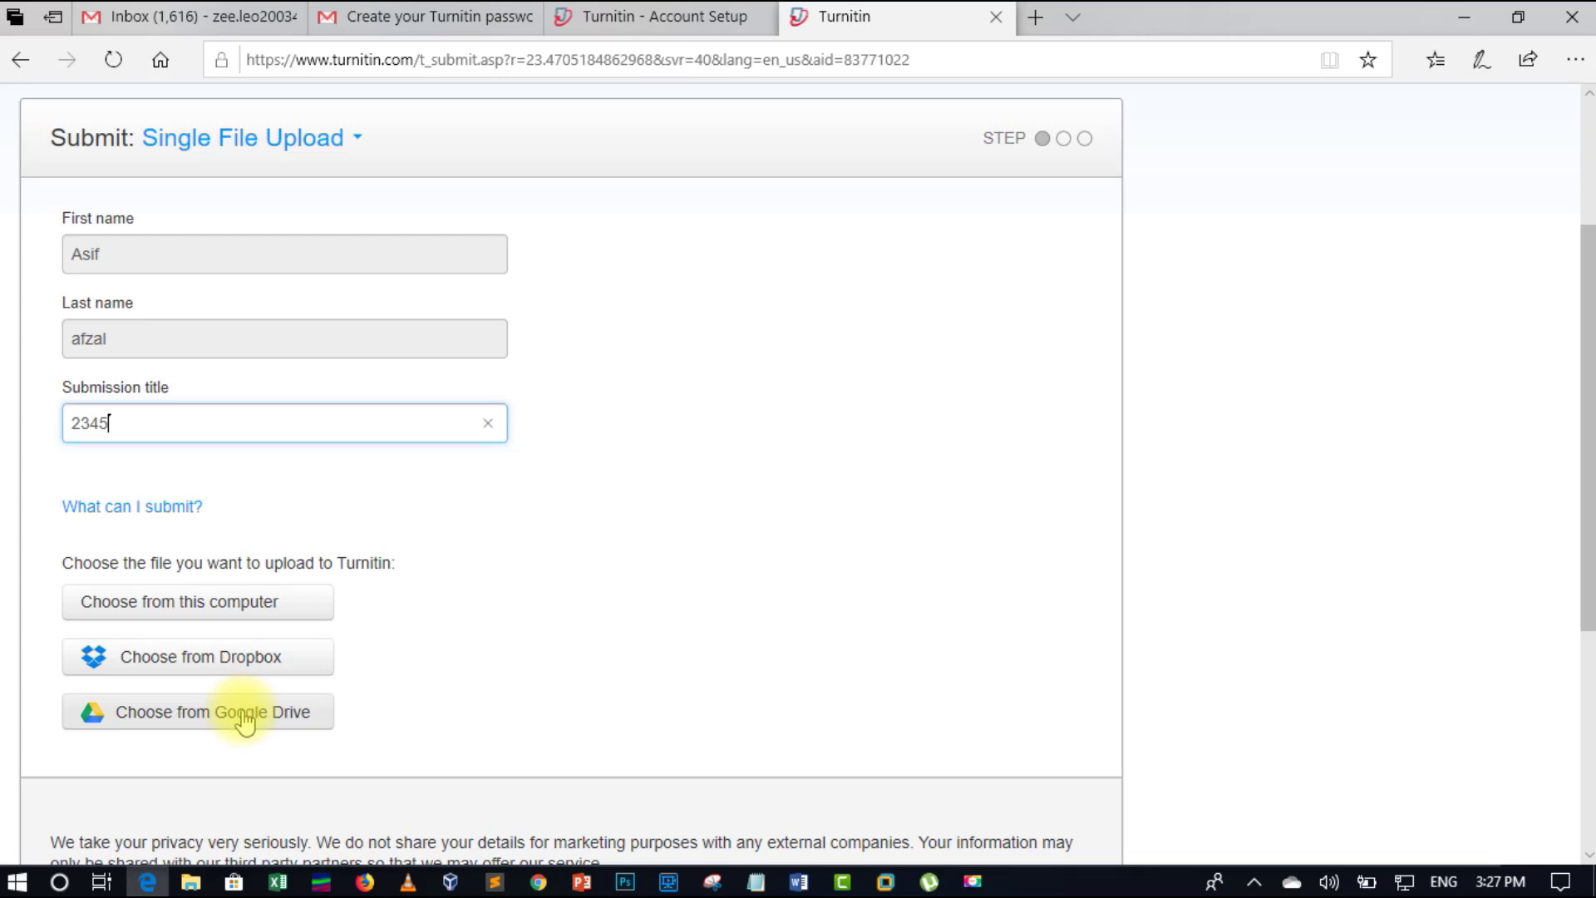
click(236, 616)
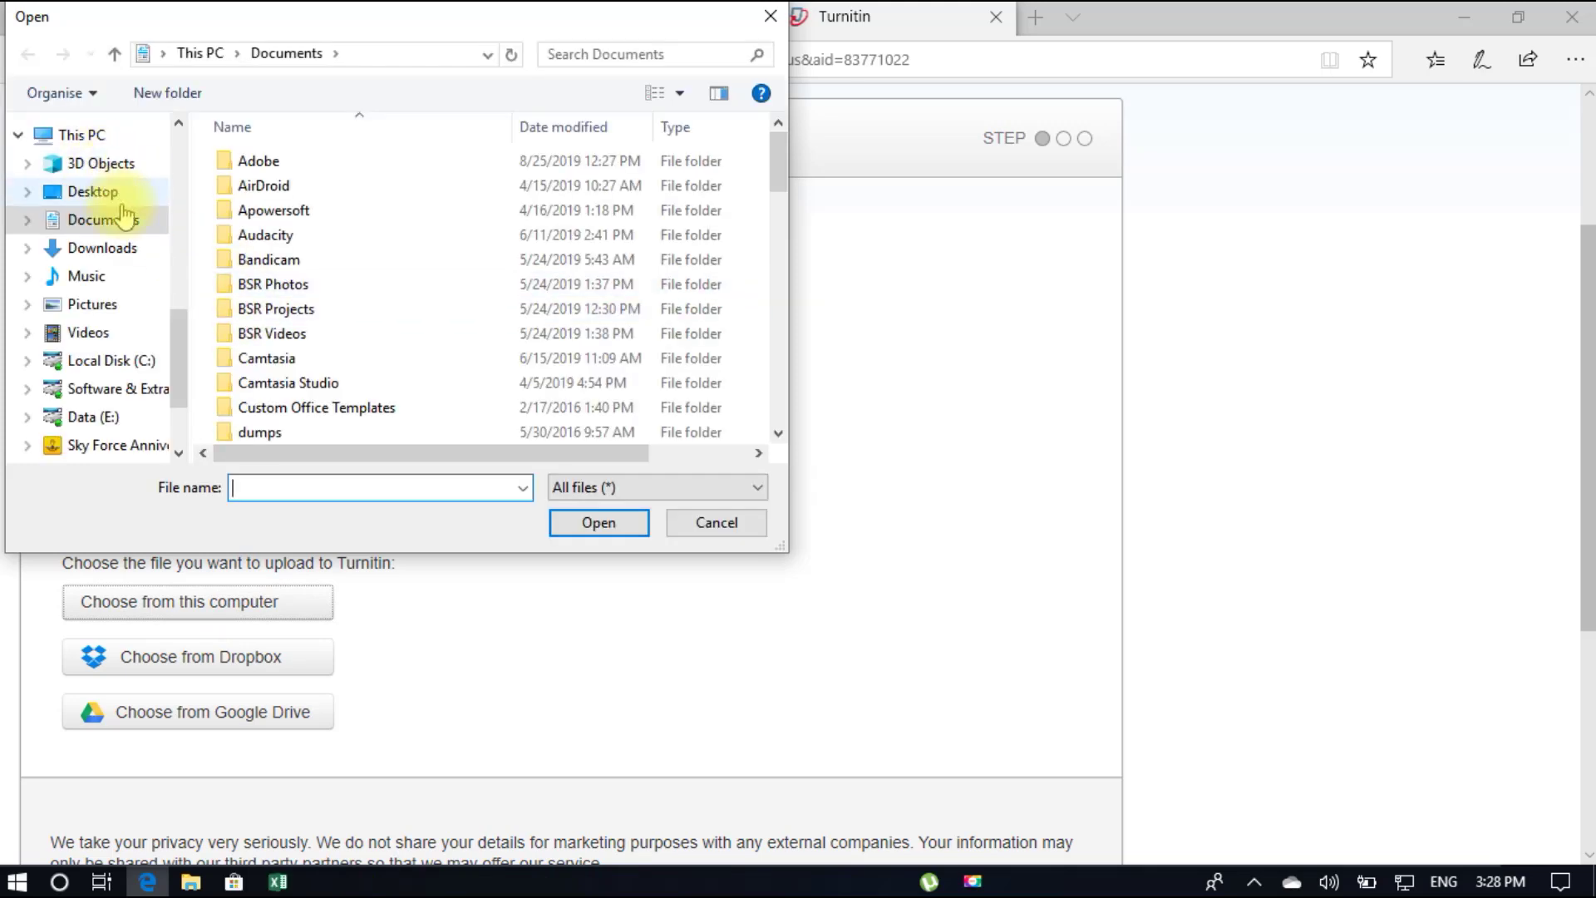
click(95, 191)
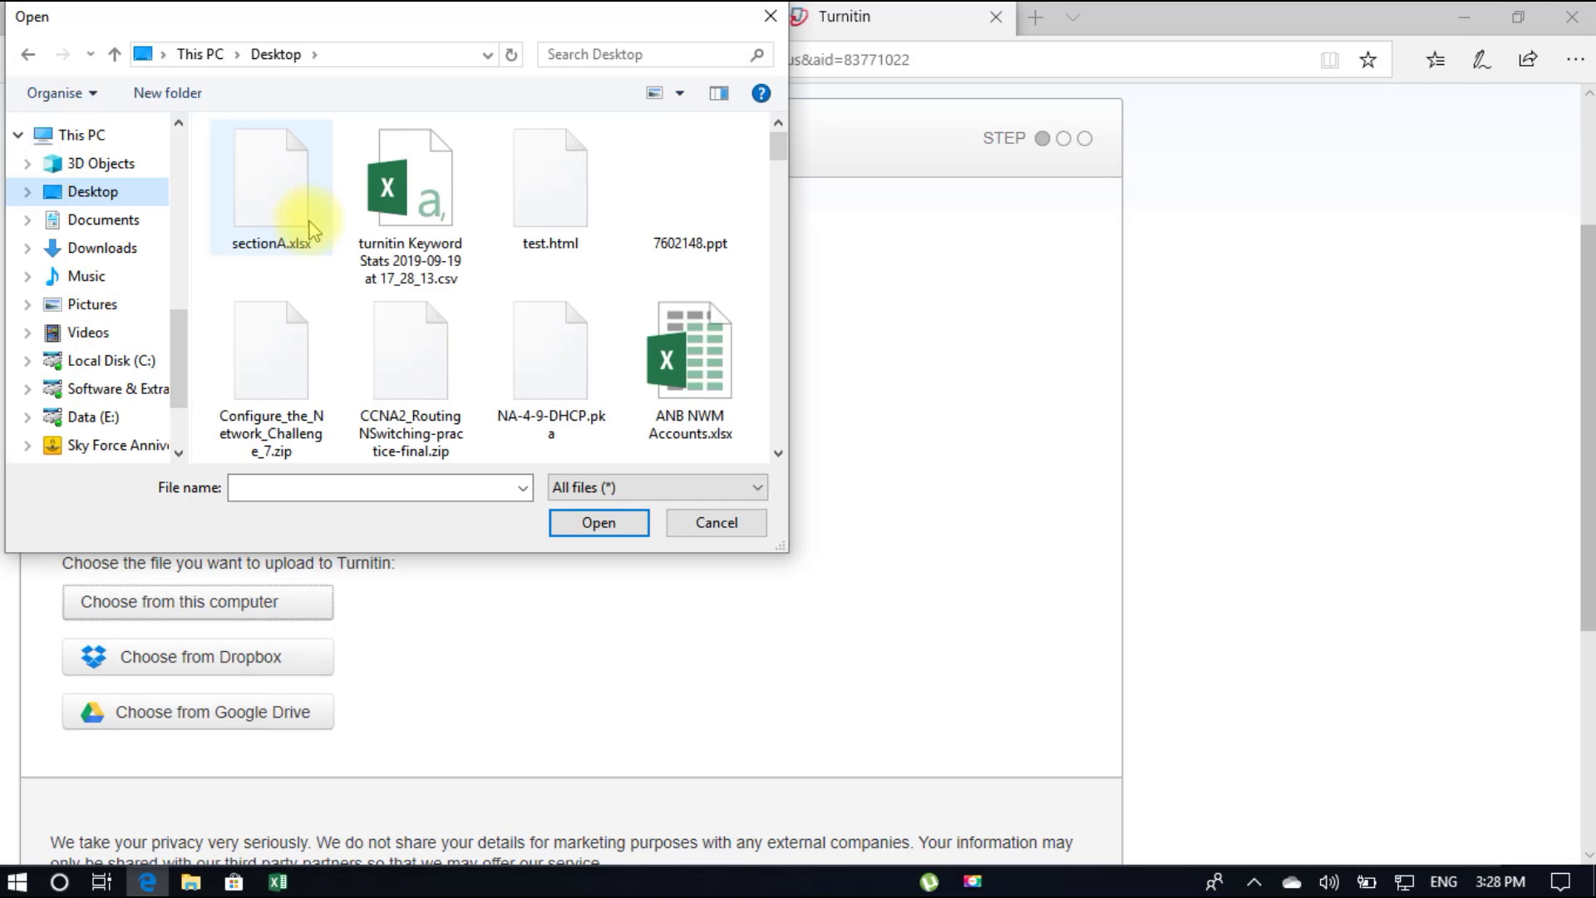
scroll(503, 291, down, 2)
scroll(503, 293, down, 3)
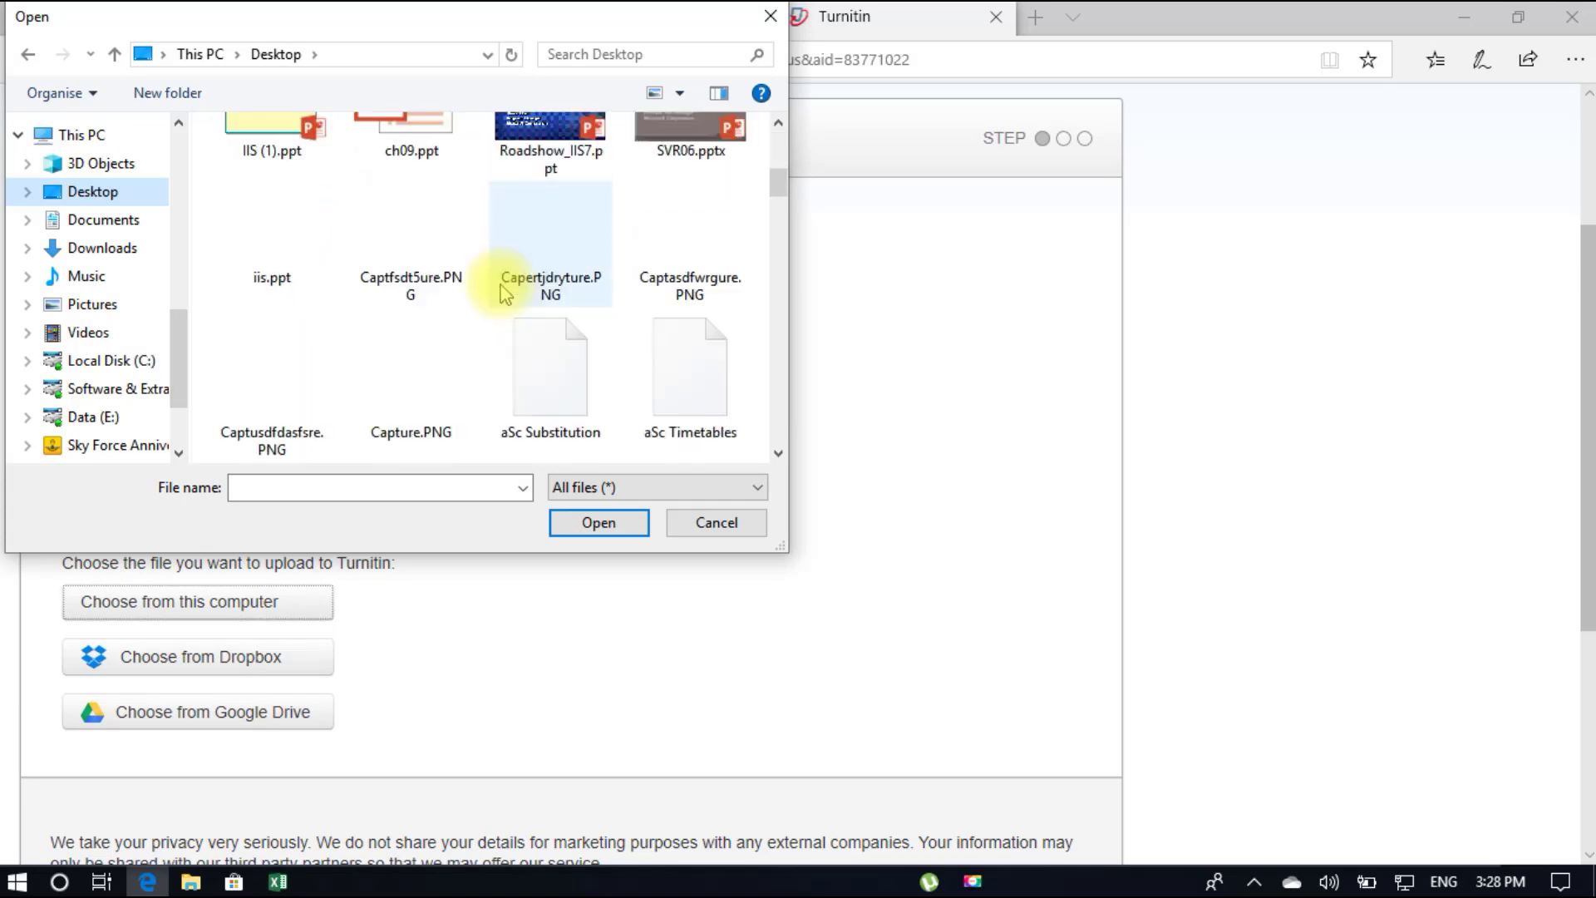
scroll(505, 296, down, 2)
scroll(505, 296, down, 2)
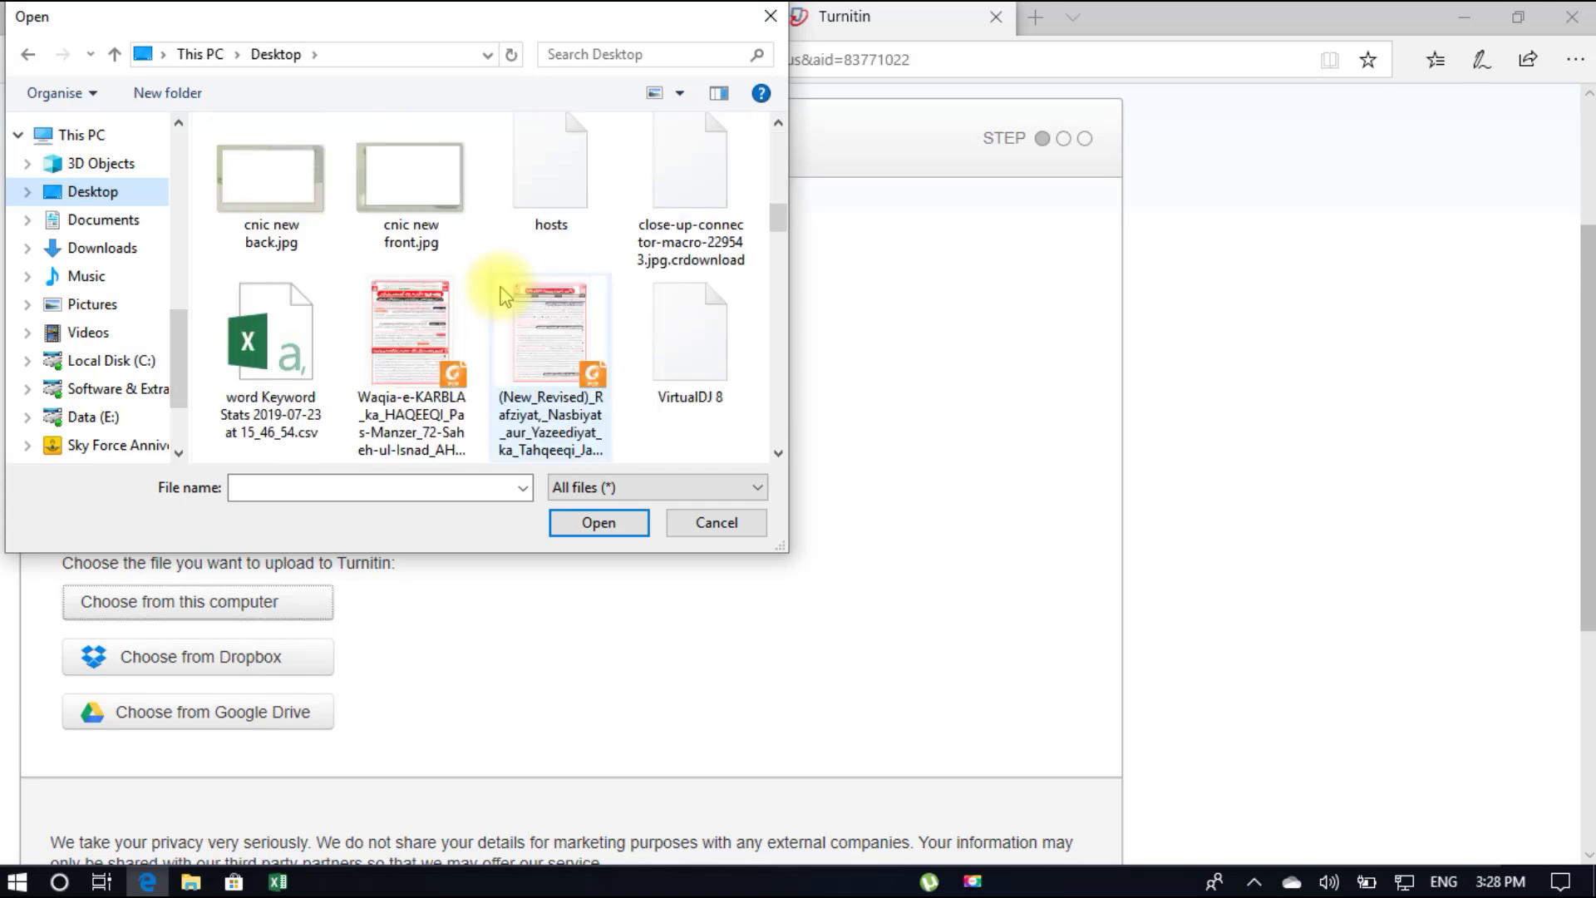
scroll(503, 296, down, 2)
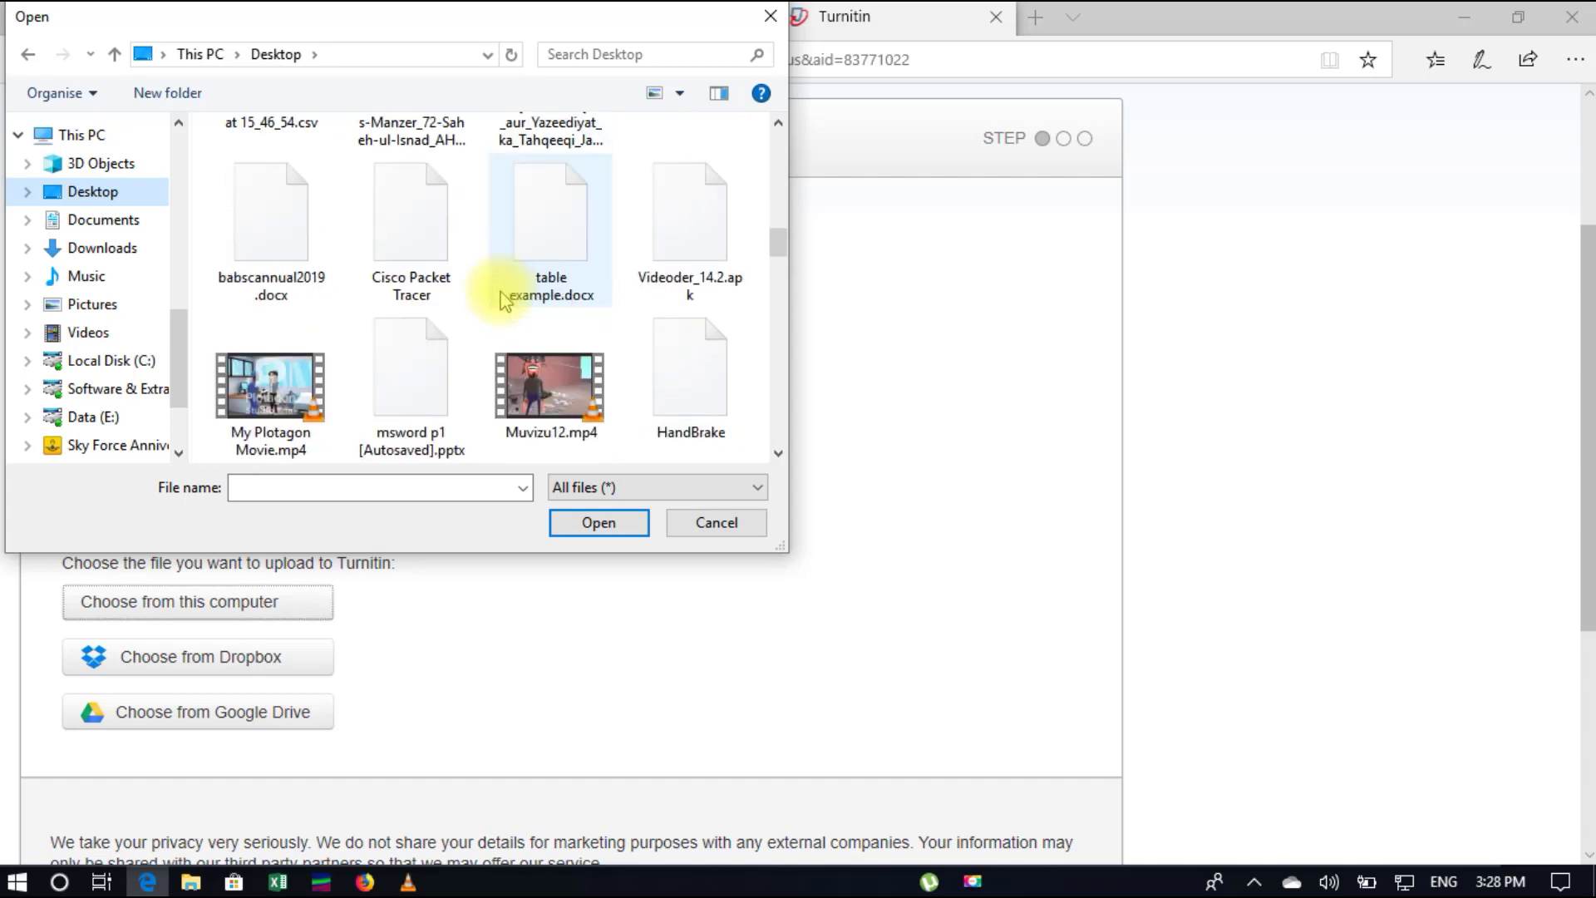
click(432, 266)
text(har)
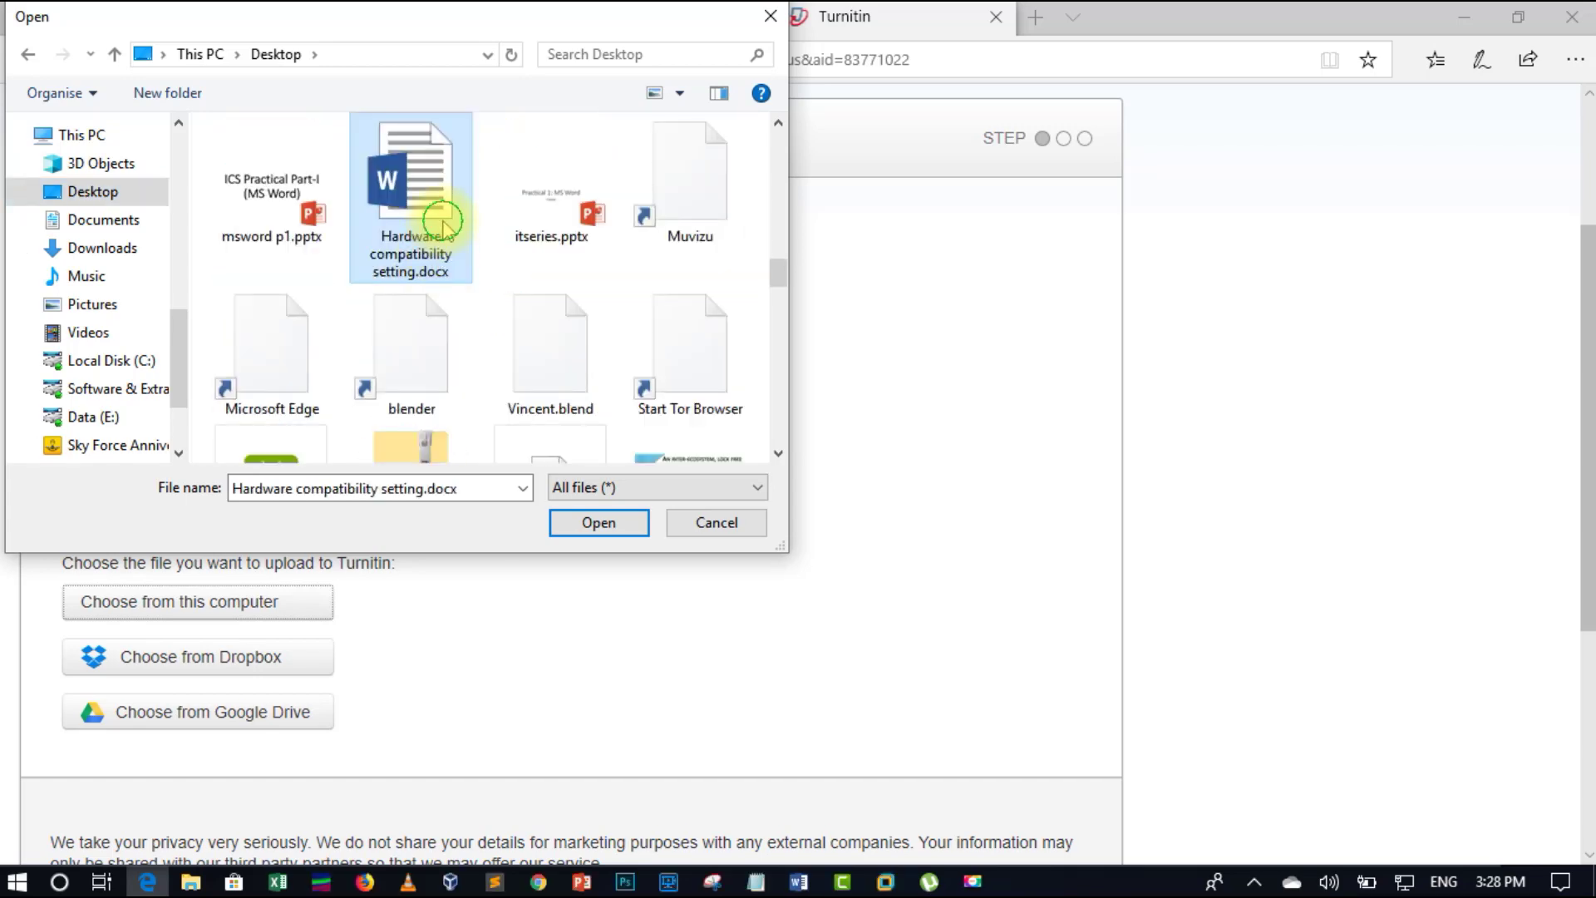
double_click(436, 232)
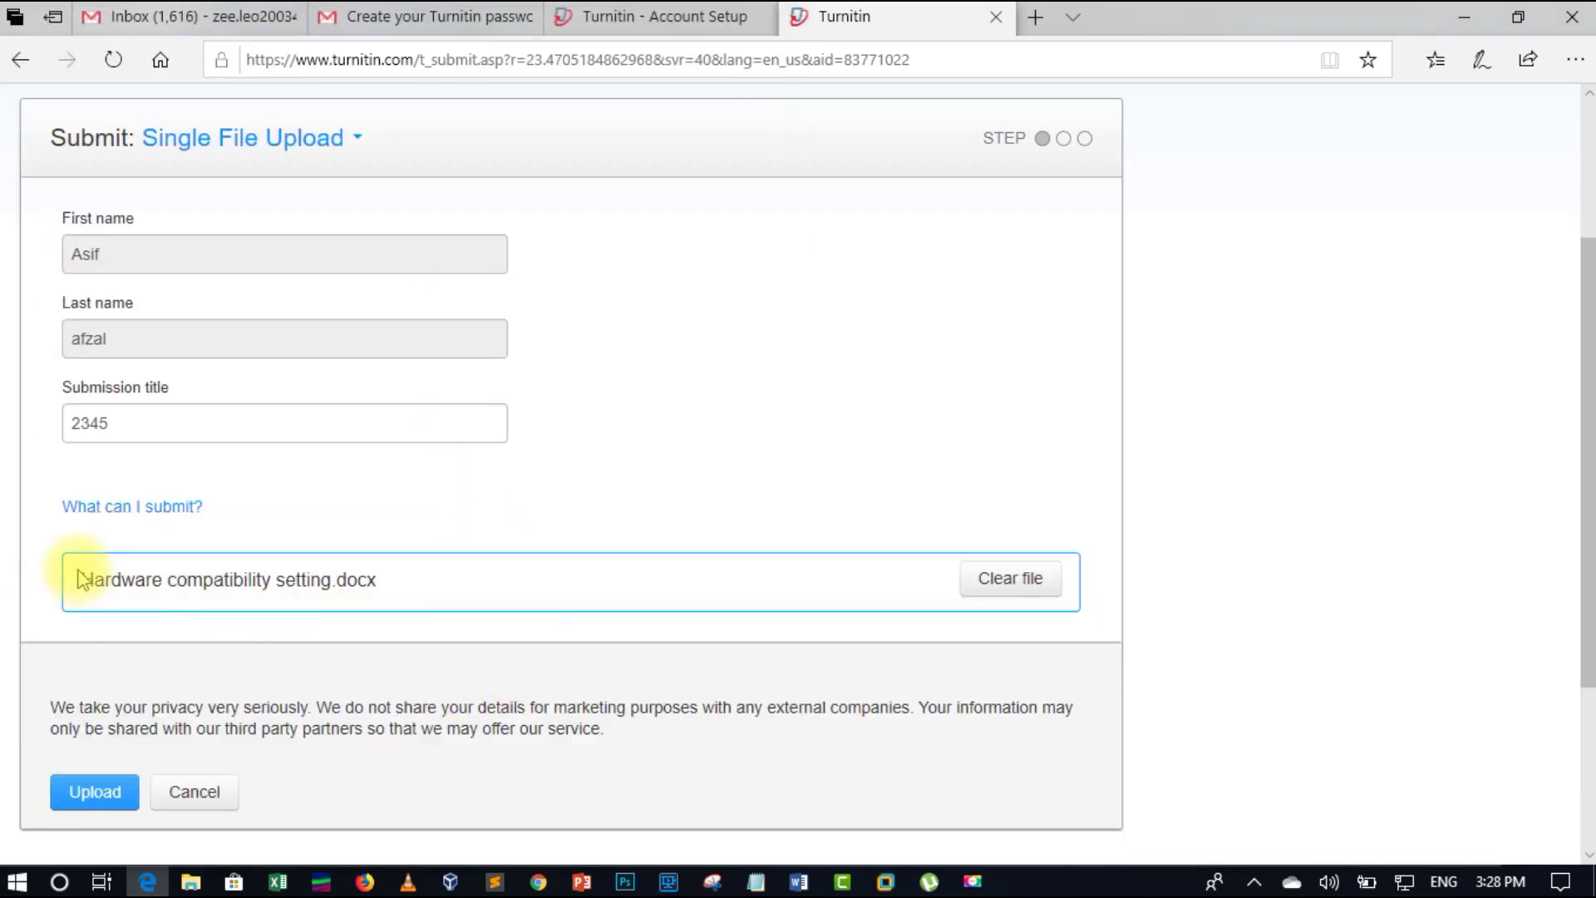
Upload the chosen document, confirm its submission and return to the assignment list.
click(84, 790)
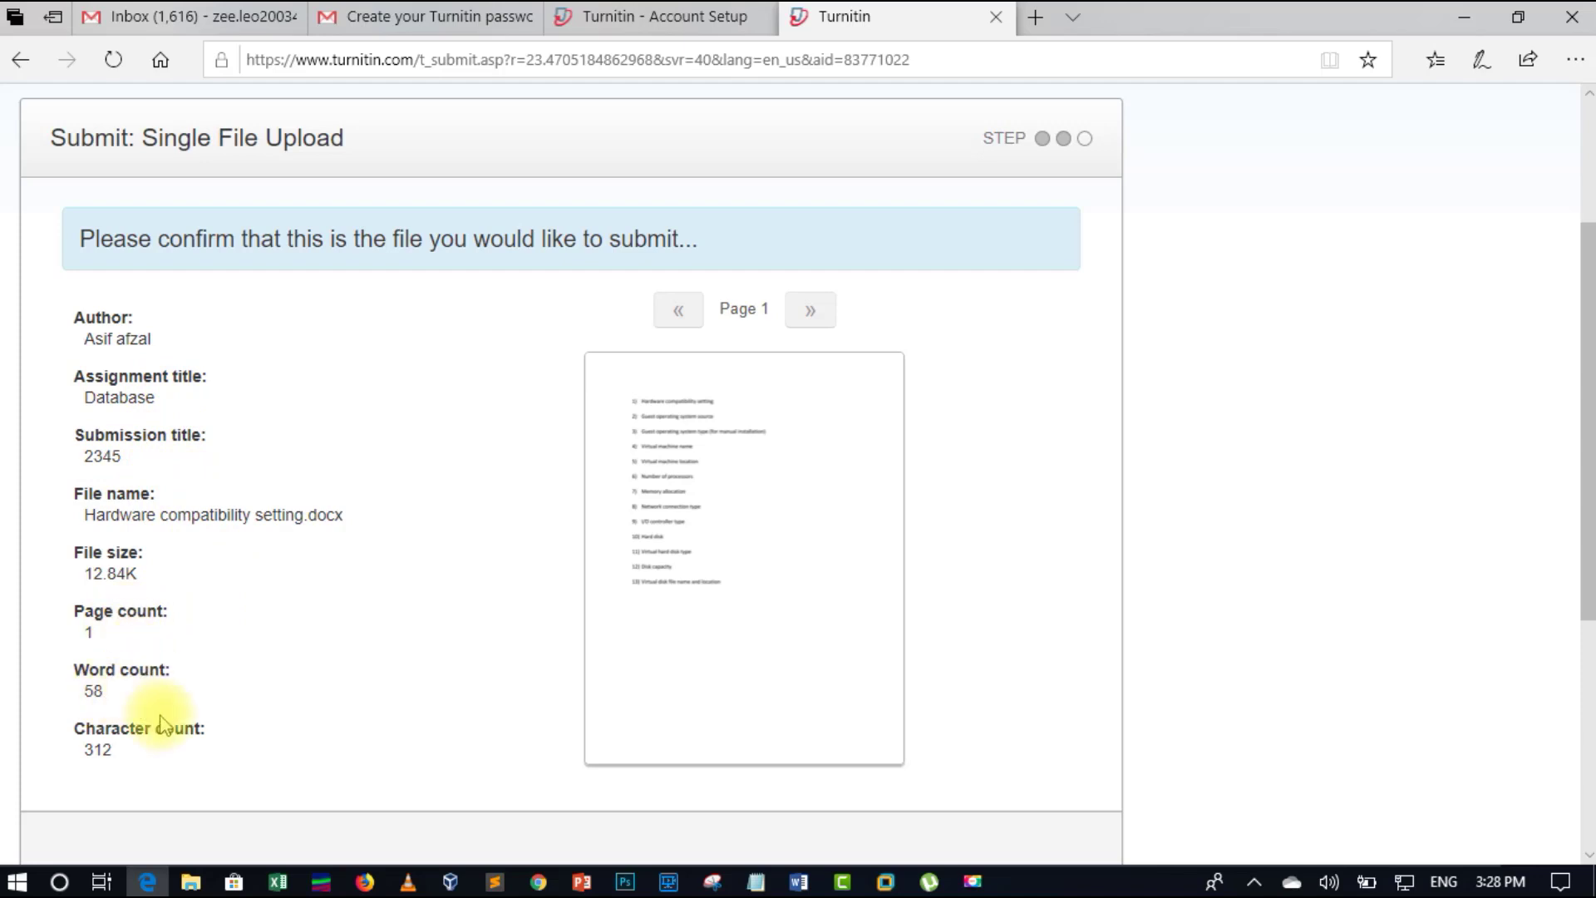
scroll(162, 731, down, 3)
click(108, 740)
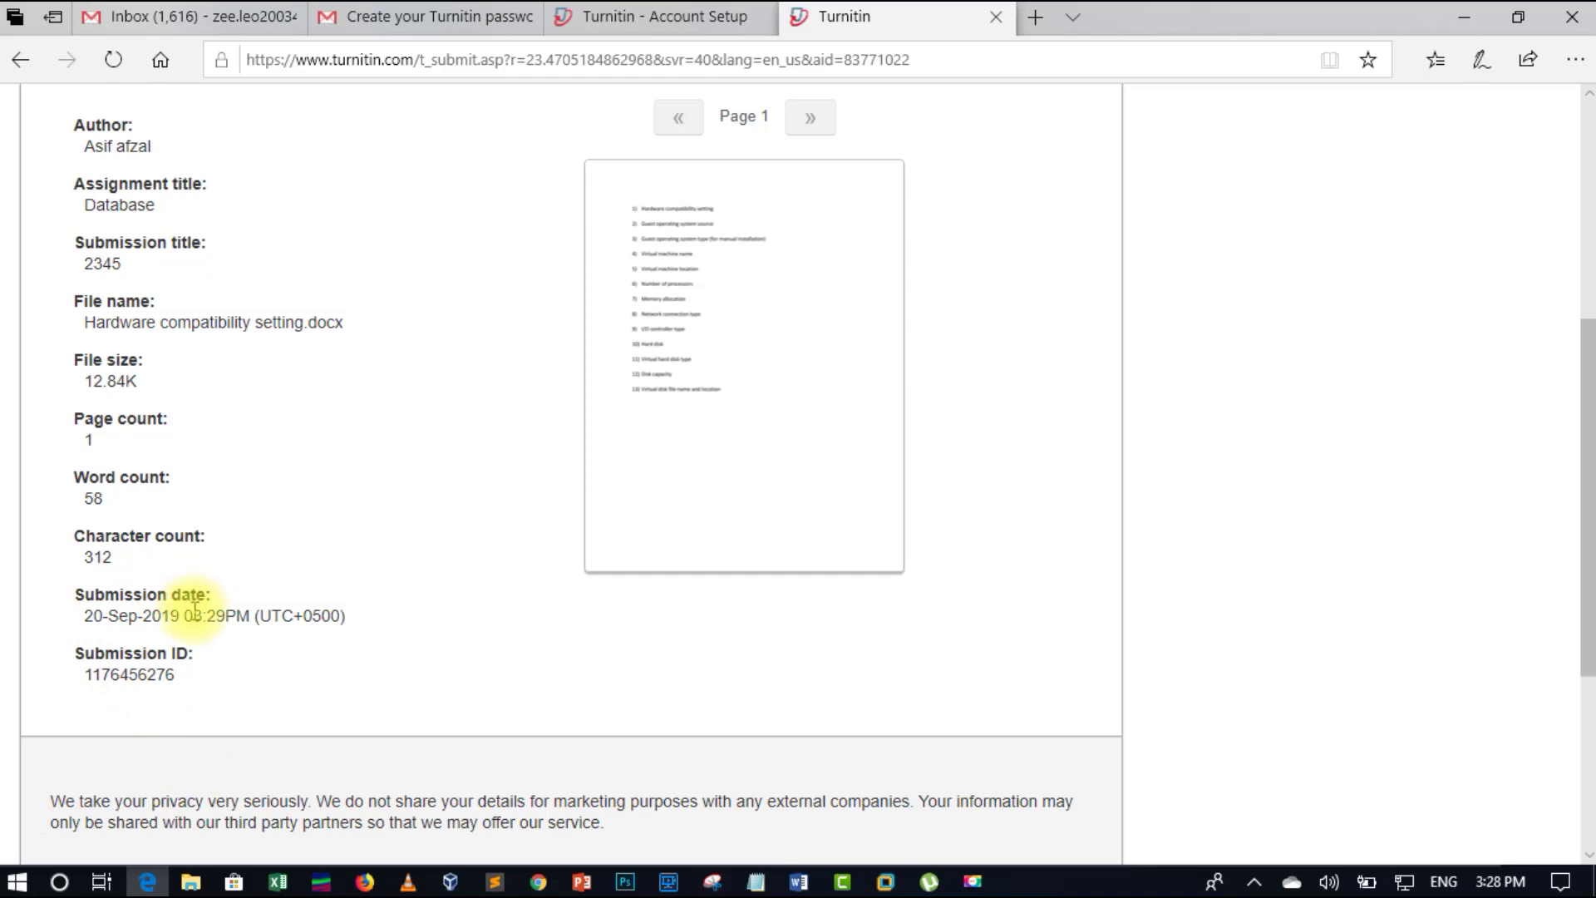
scroll(195, 616, down, 2)
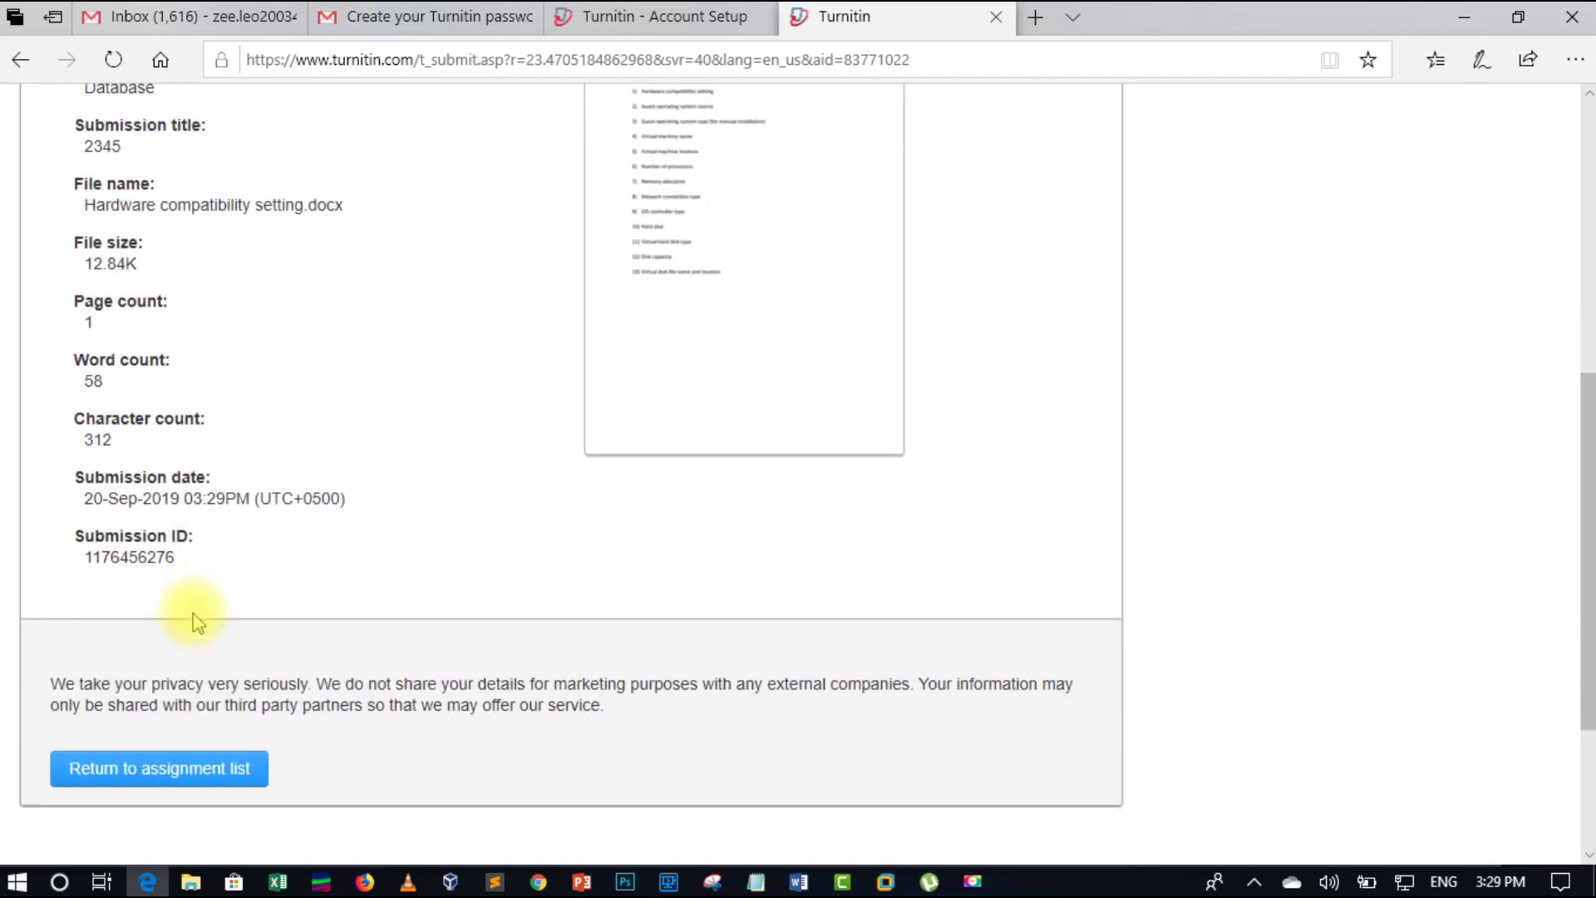
click(194, 775)
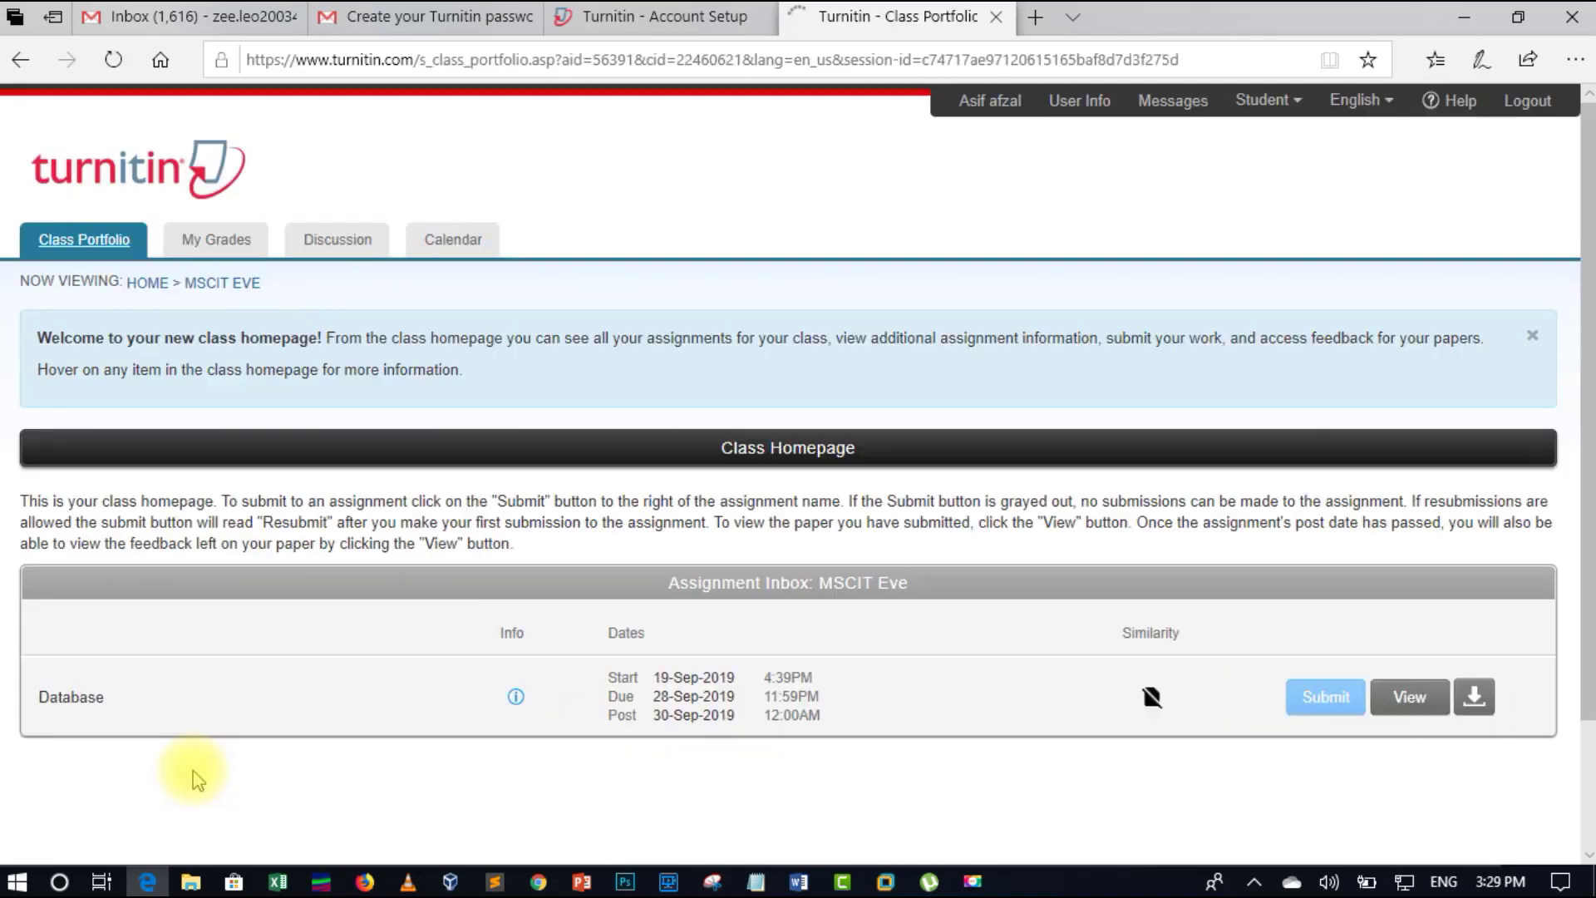